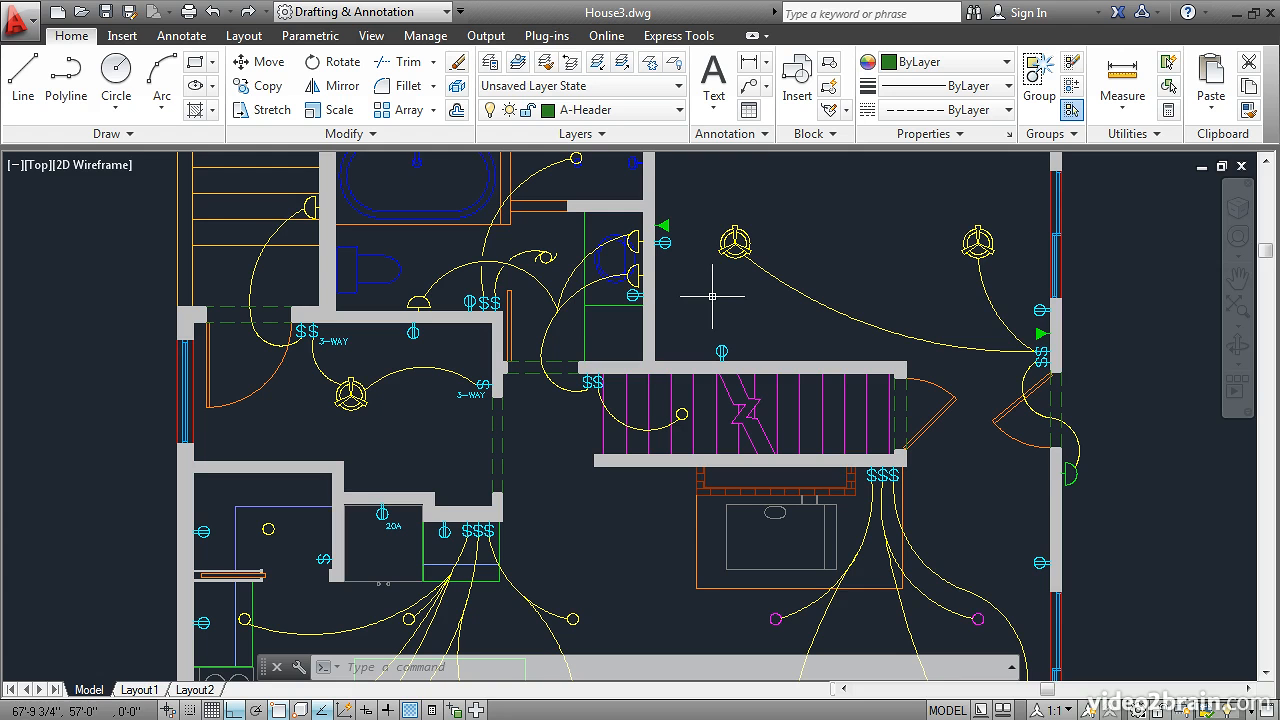
Step: Make the layer of the outlet above the stair wall current by picking that object, and undo the layer change
click(518, 62)
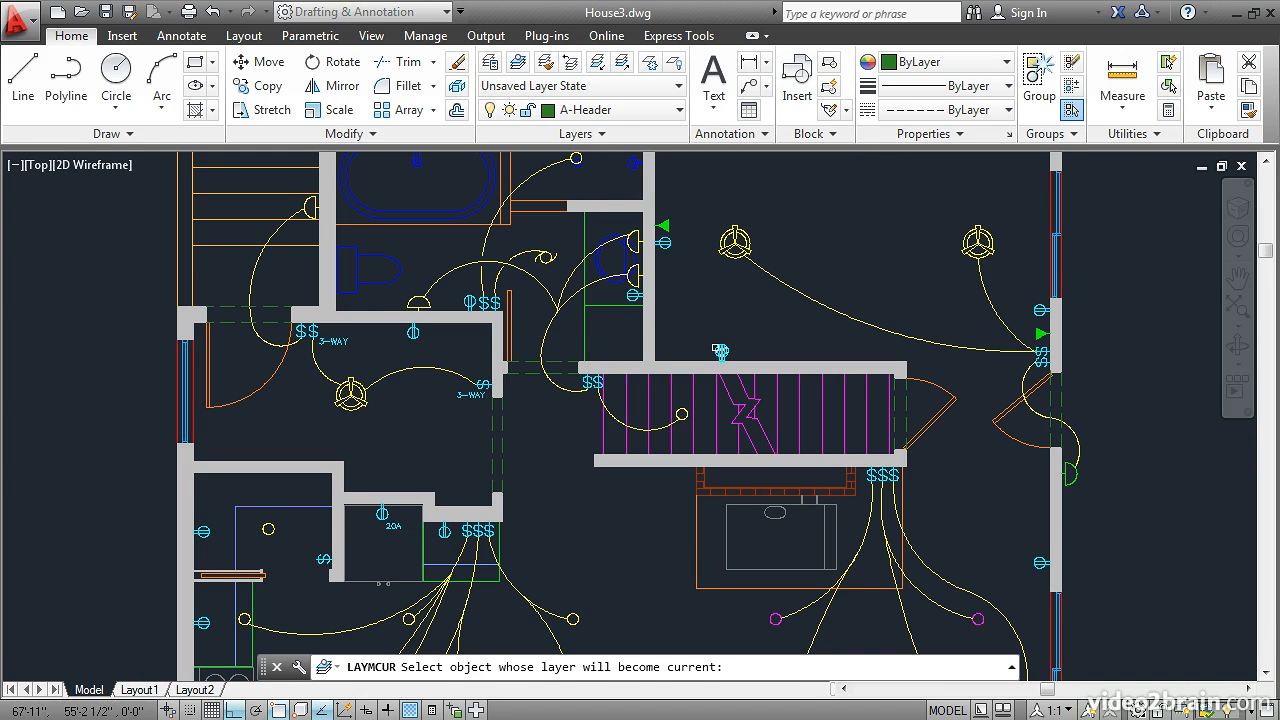
click(720, 351)
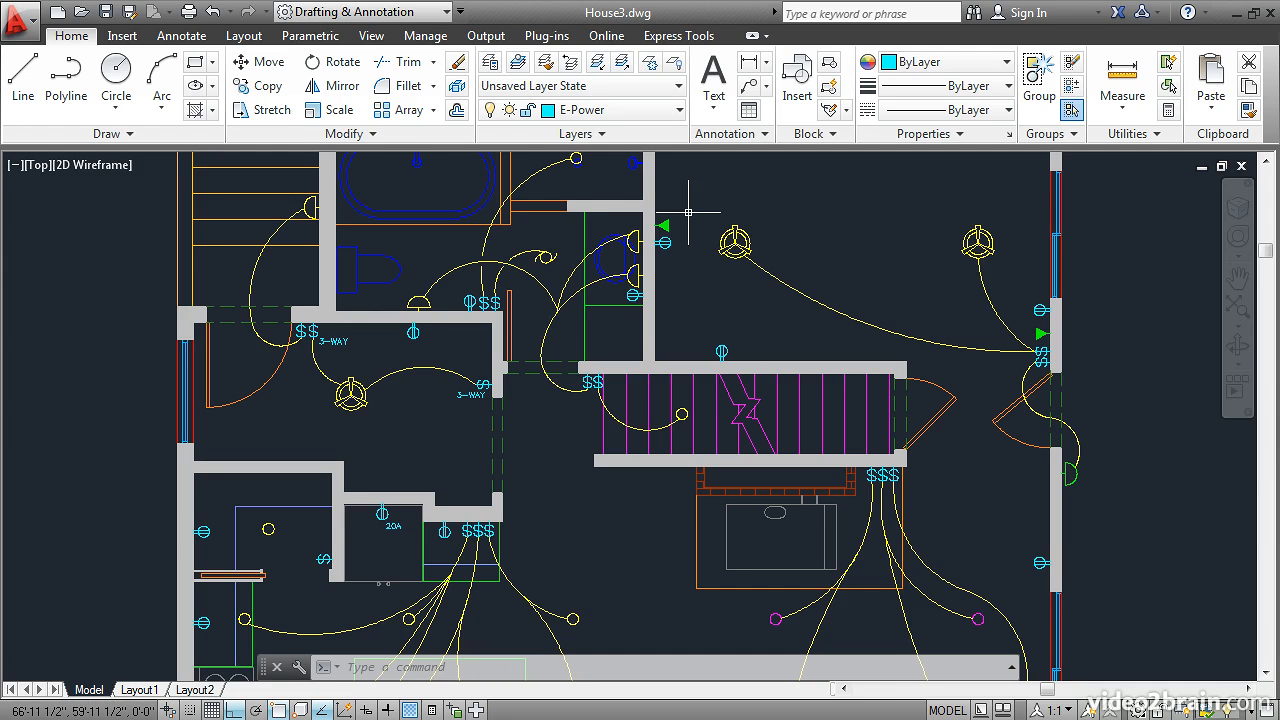
click(575, 210)
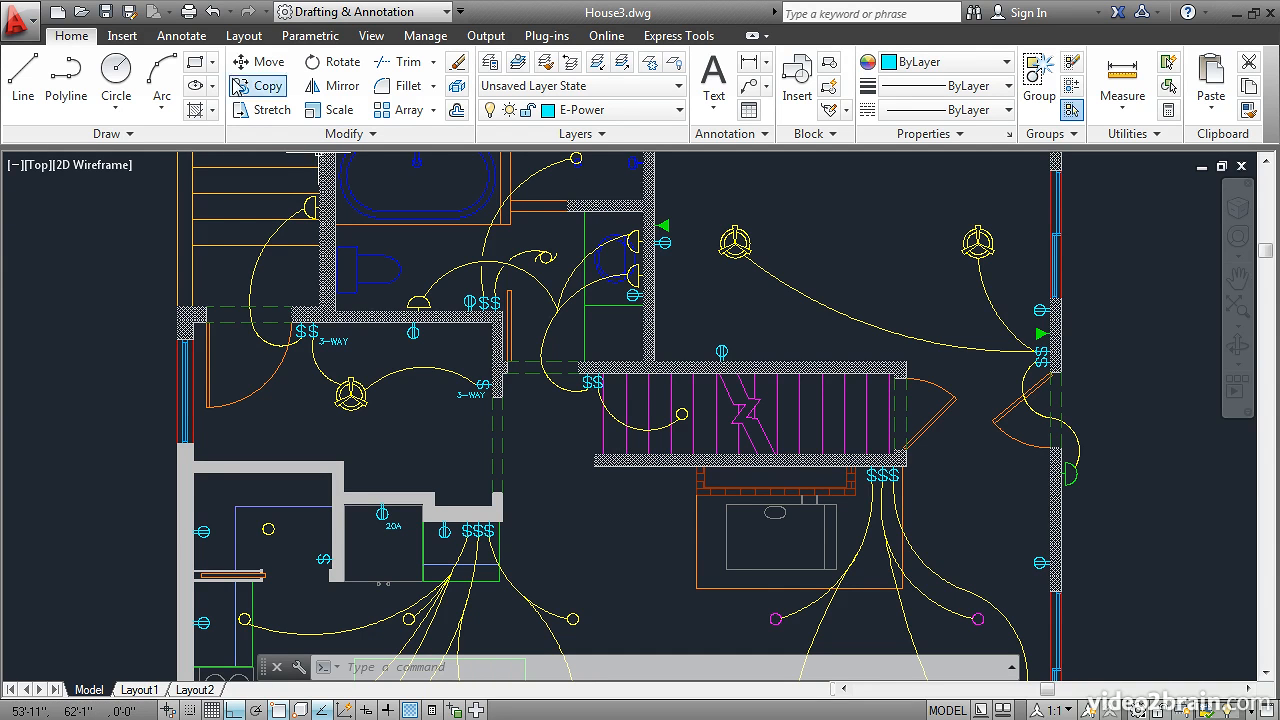
click(212, 12)
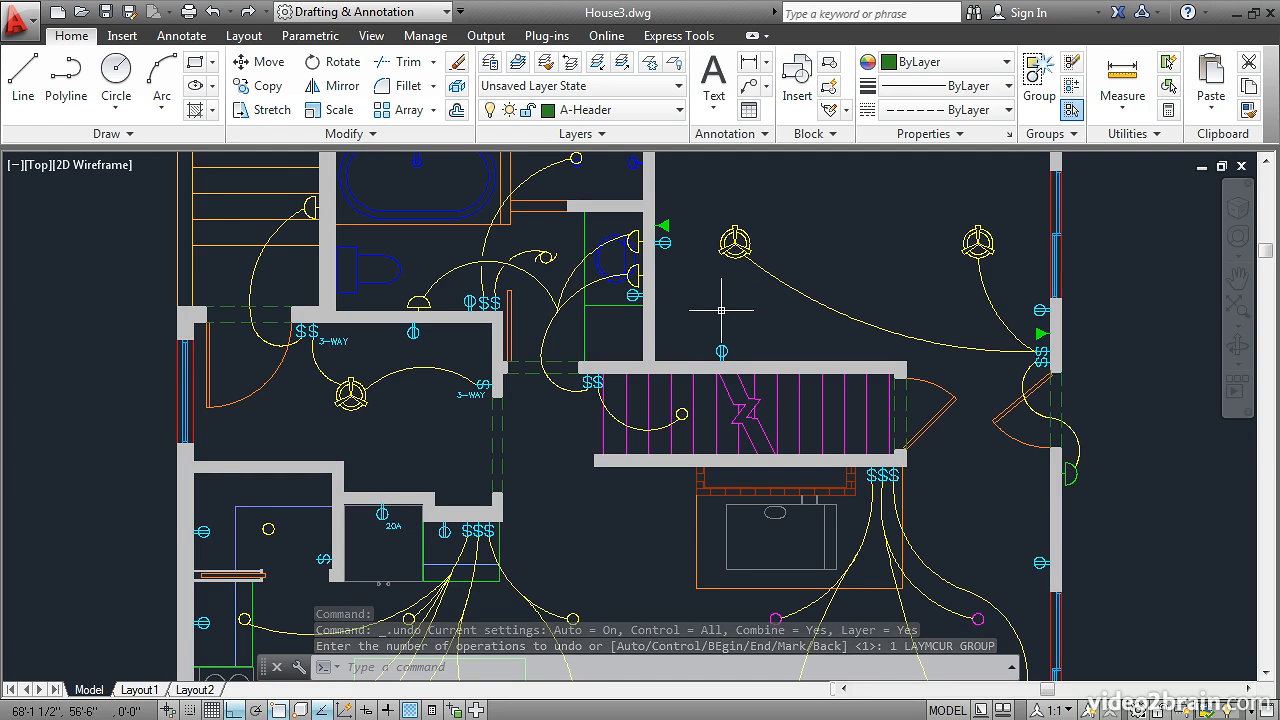
Step: Check which layer the outlet above the stair wall is on and set E-Power as the current layer
click(720, 352)
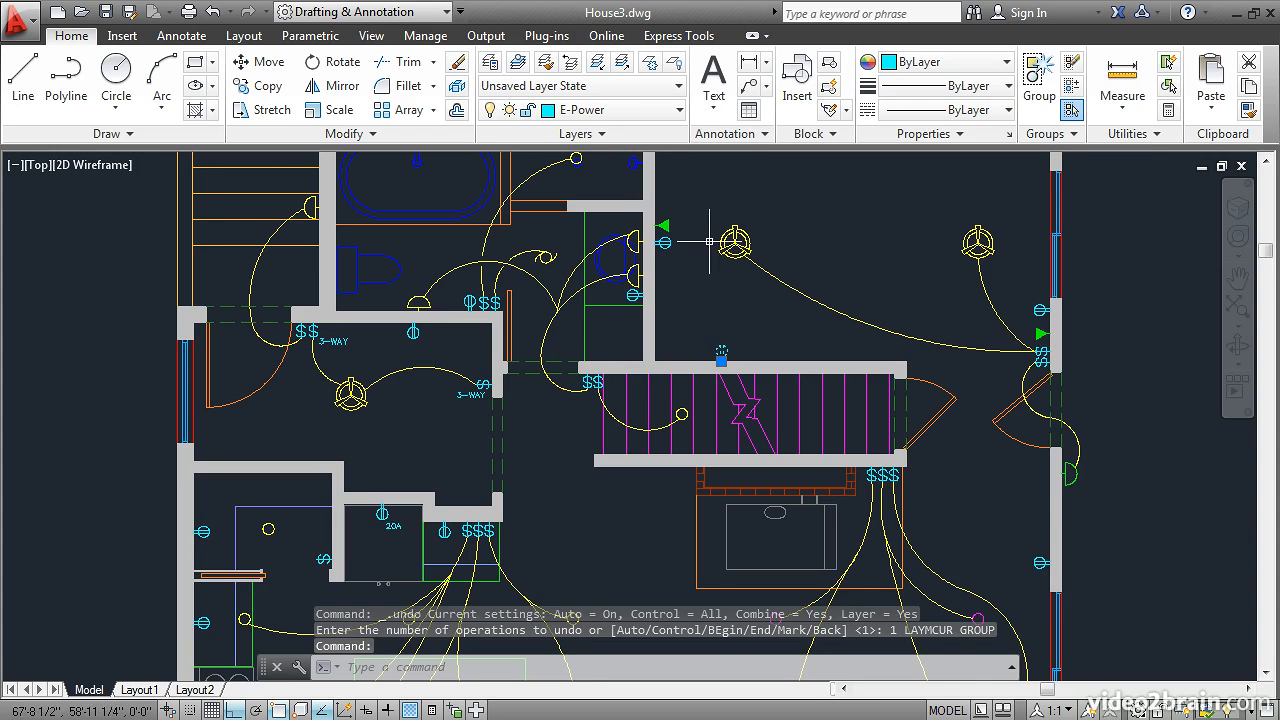
key(Escape)
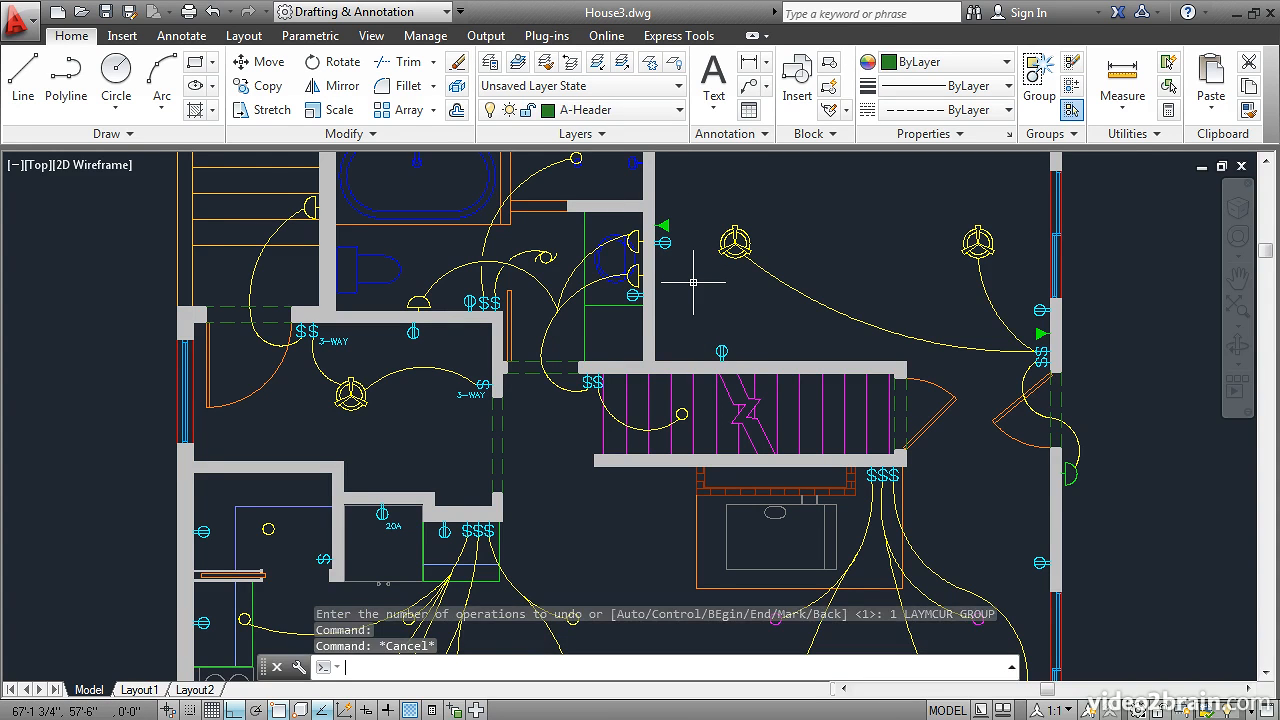
click(650, 110)
drag(677, 237, 680, 287)
click(586, 277)
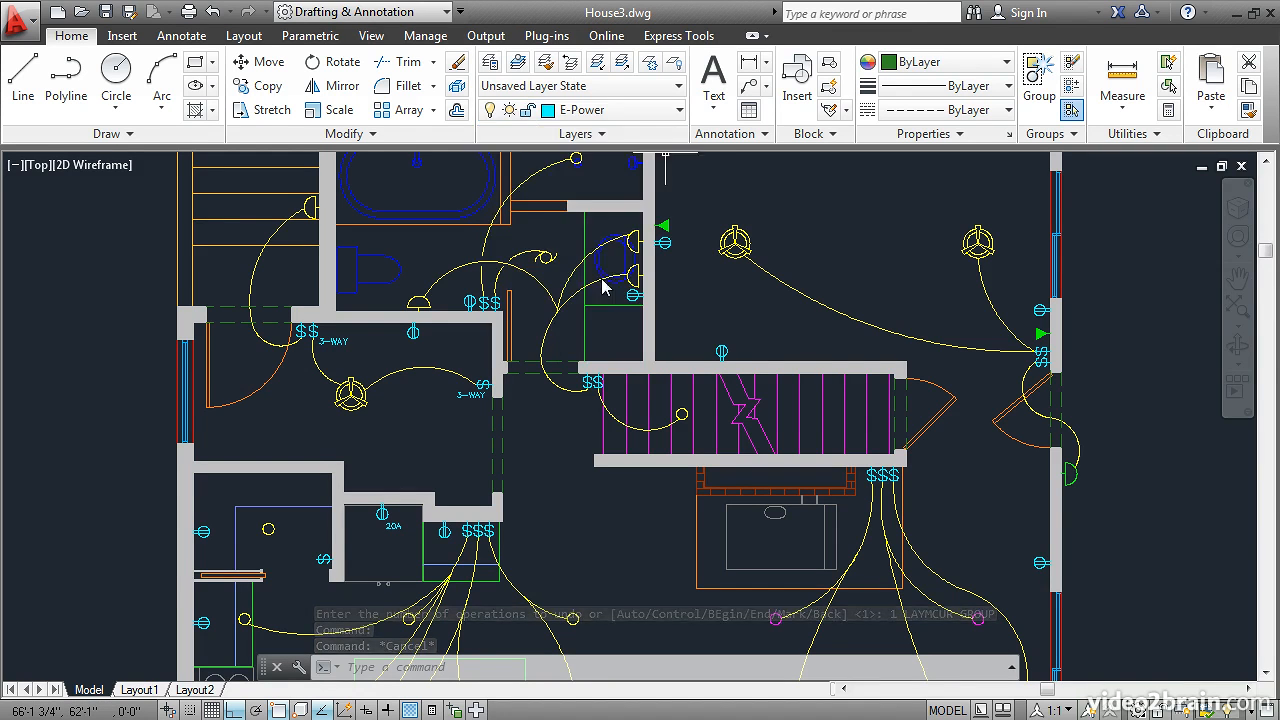
Step: Make the layer of the green triangular communication symbol current by picking that object
click(518, 62)
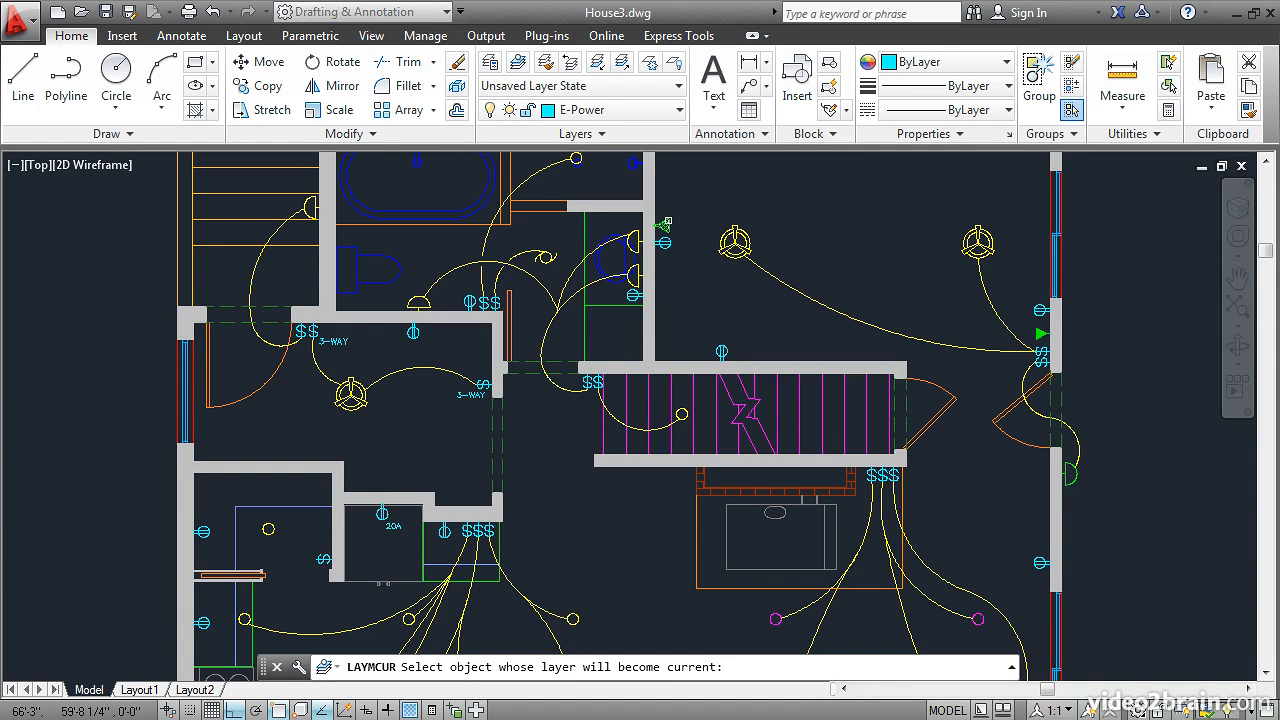
click(663, 224)
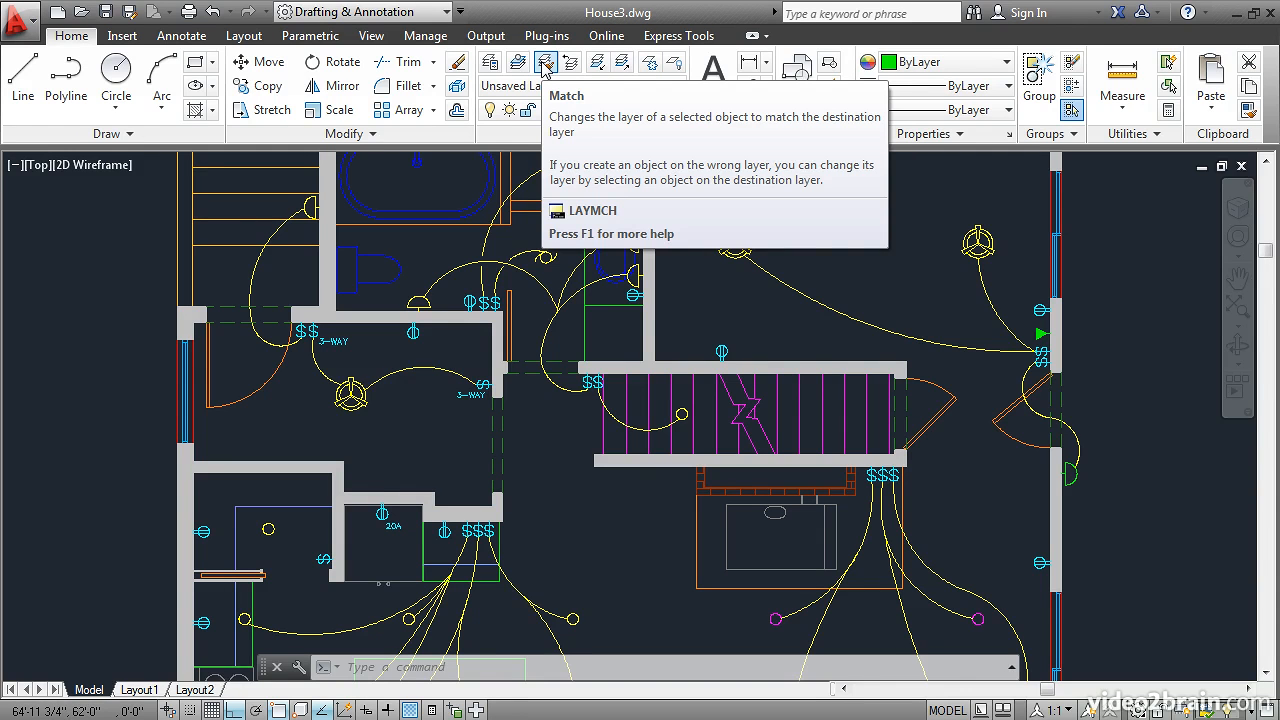
Step: Use Layer Match to put the green exterior light beside the outer door on the yellow ceiling fixture's layer
click(545, 64)
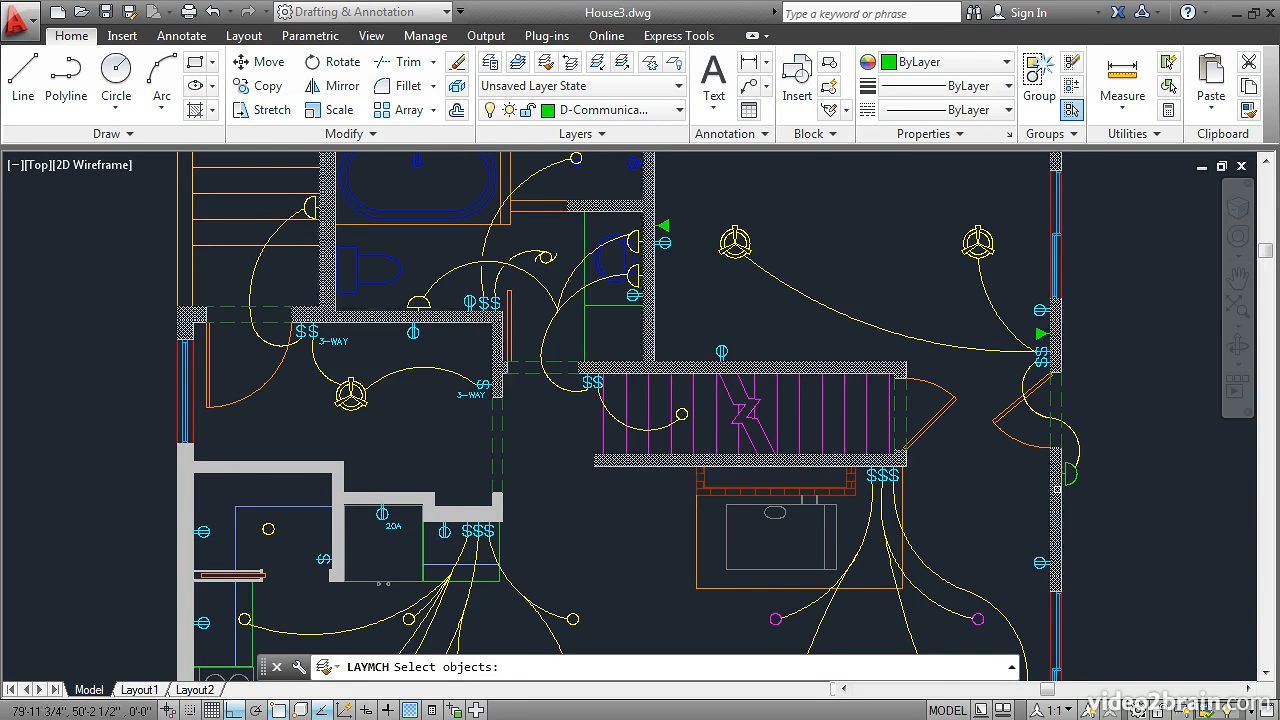
click(1070, 476)
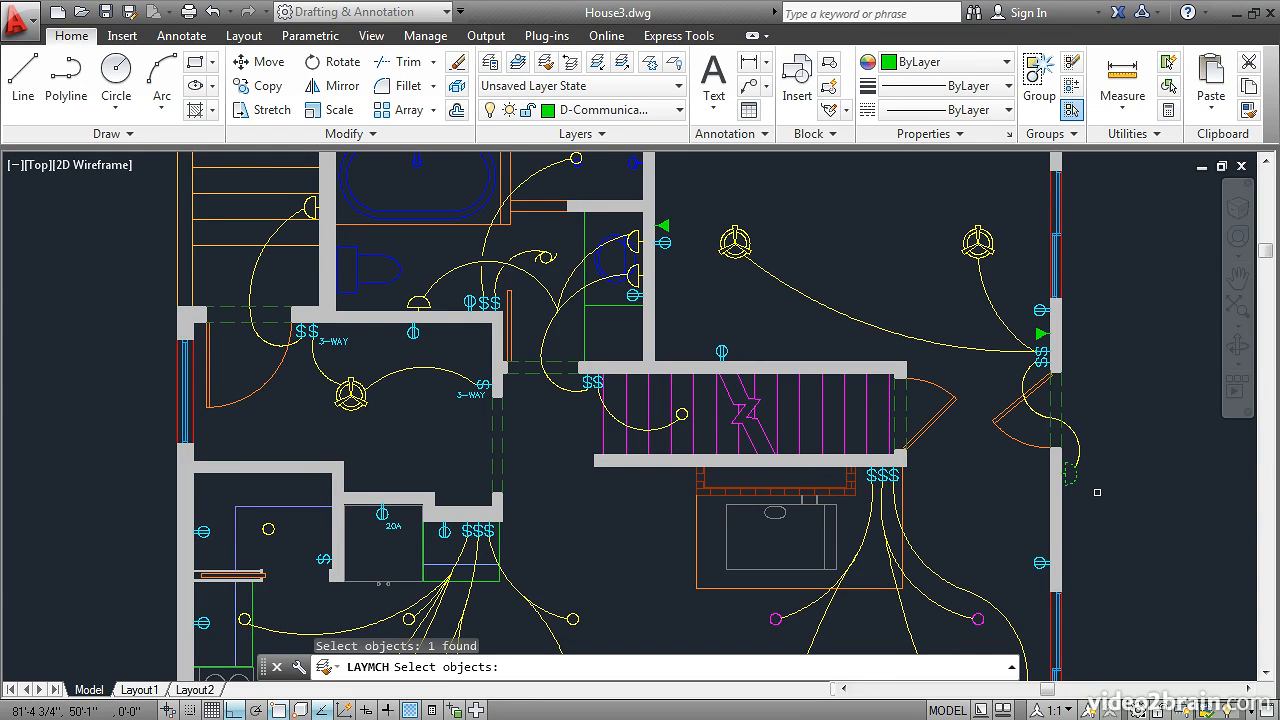
key(Return)
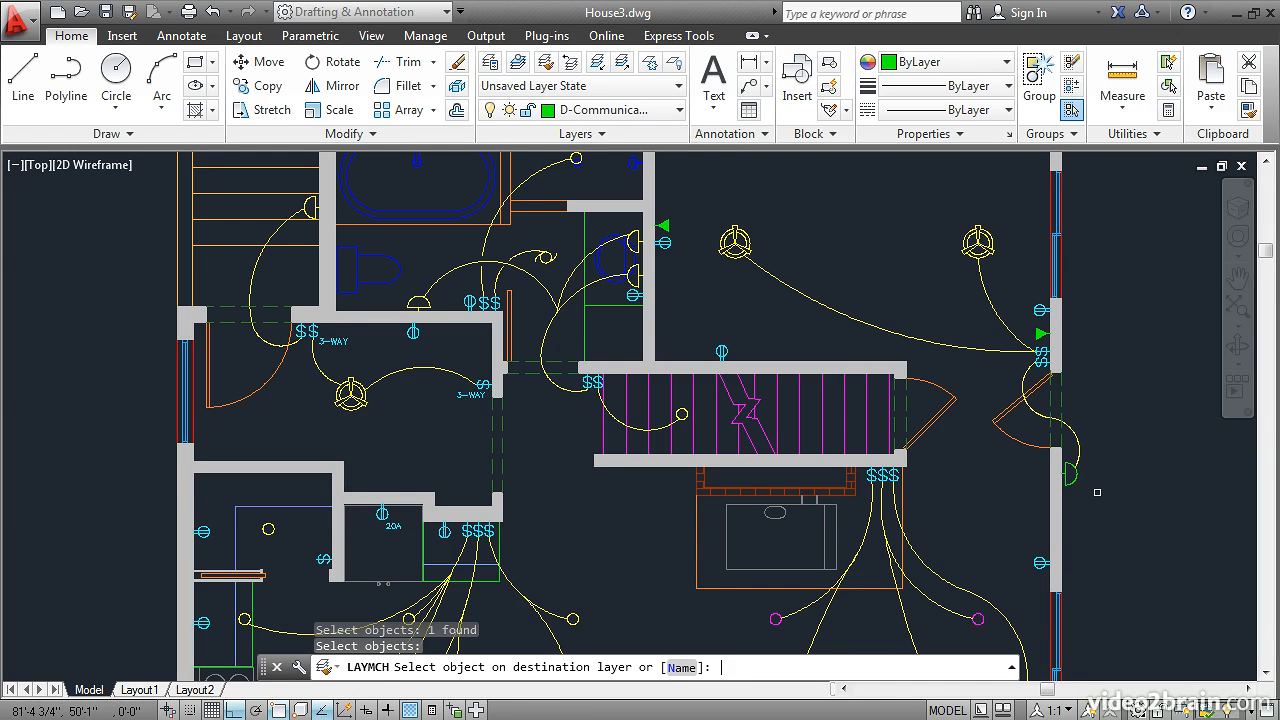
click(978, 243)
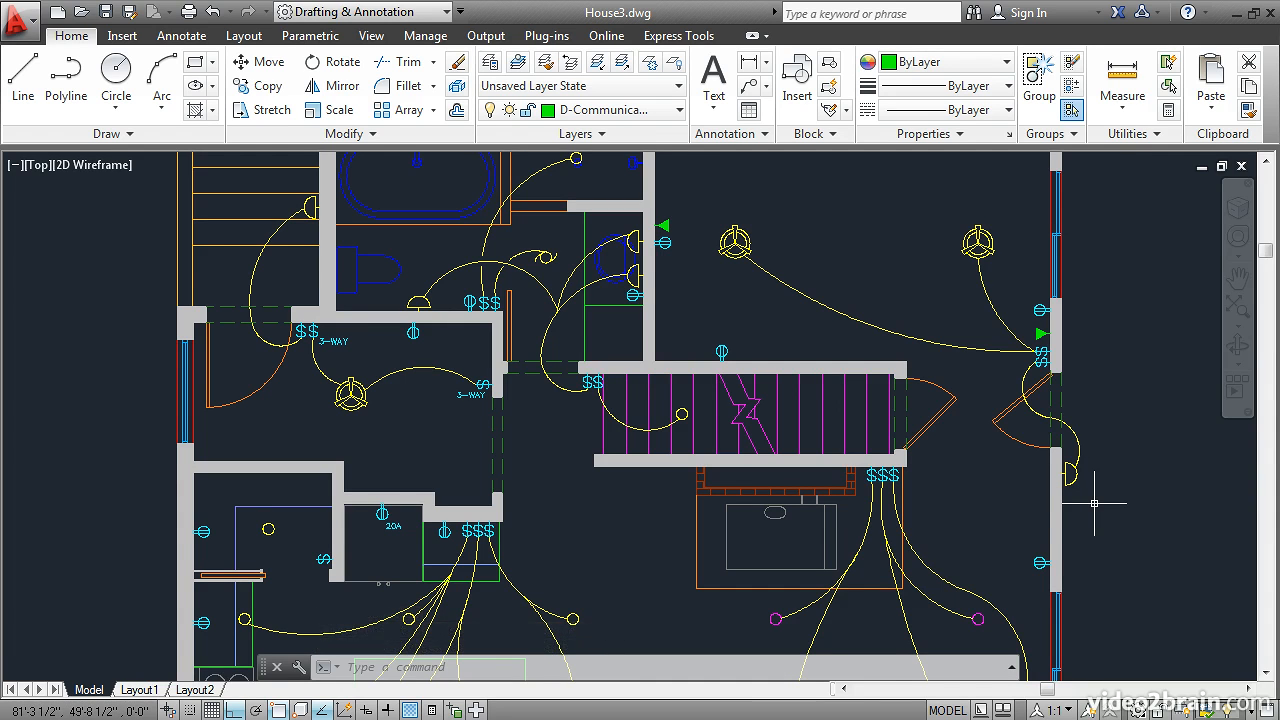
Step: Step back through the previous layer settings twice to make A-Header current
click(568, 64)
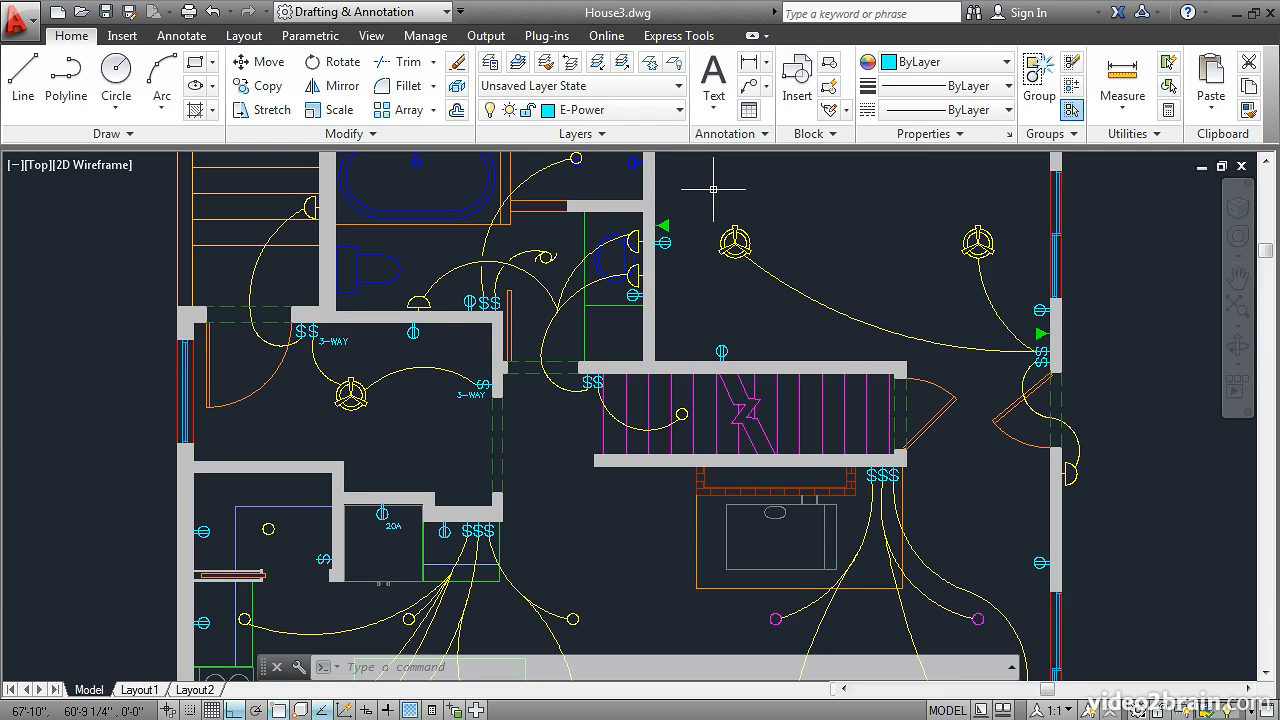
click(572, 64)
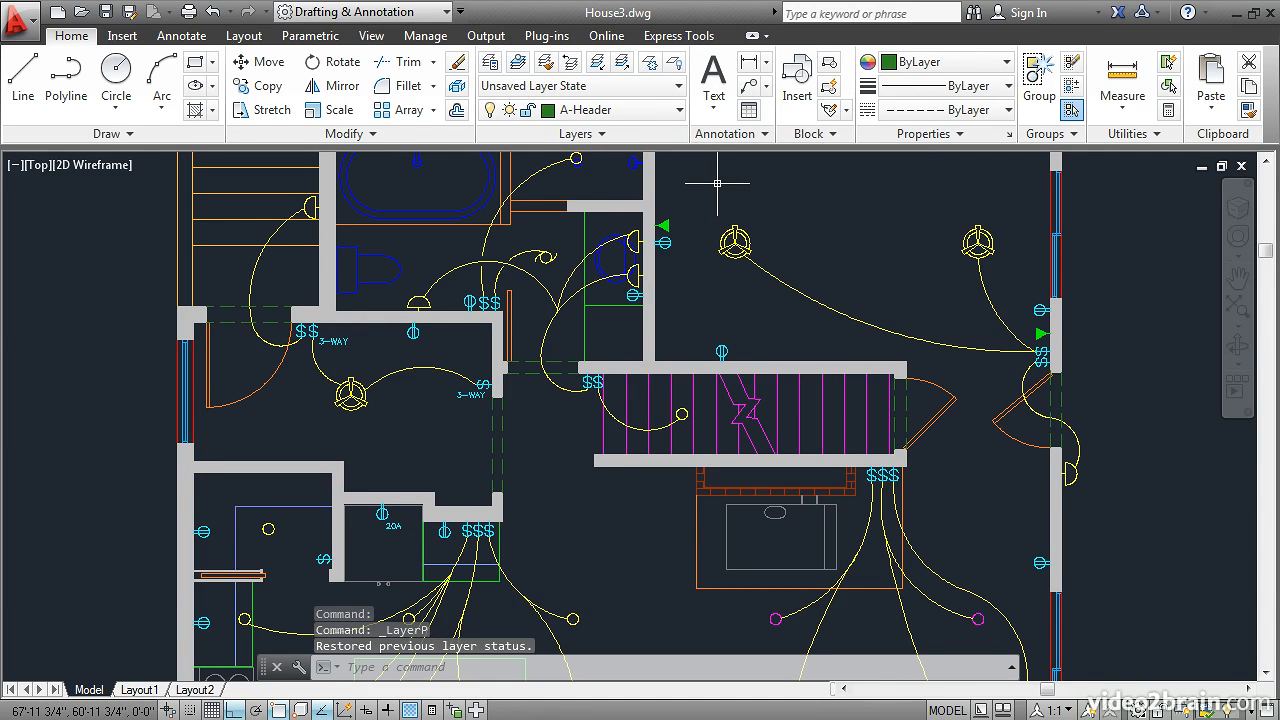
Step: Isolate the layers of the wiring arc, the wall outlet and the green communication symbol in the upper-right room
click(597, 64)
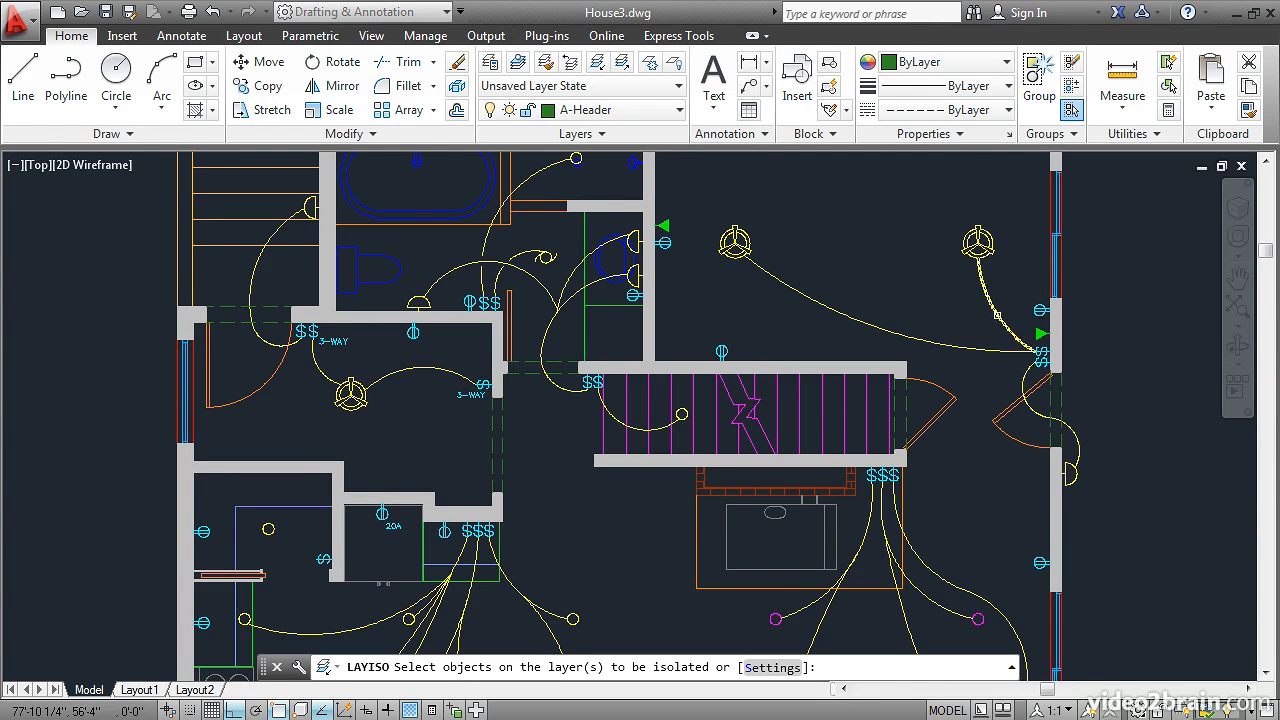
click(1022, 318)
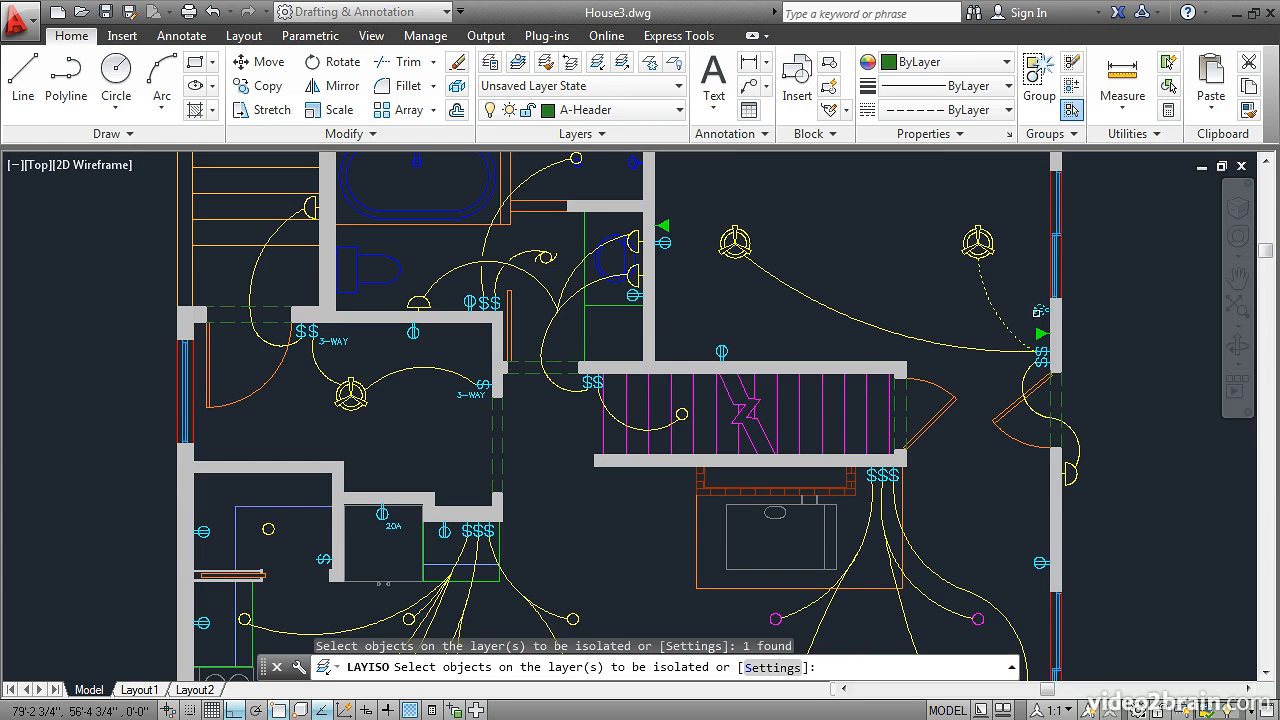
click(1040, 310)
click(1042, 334)
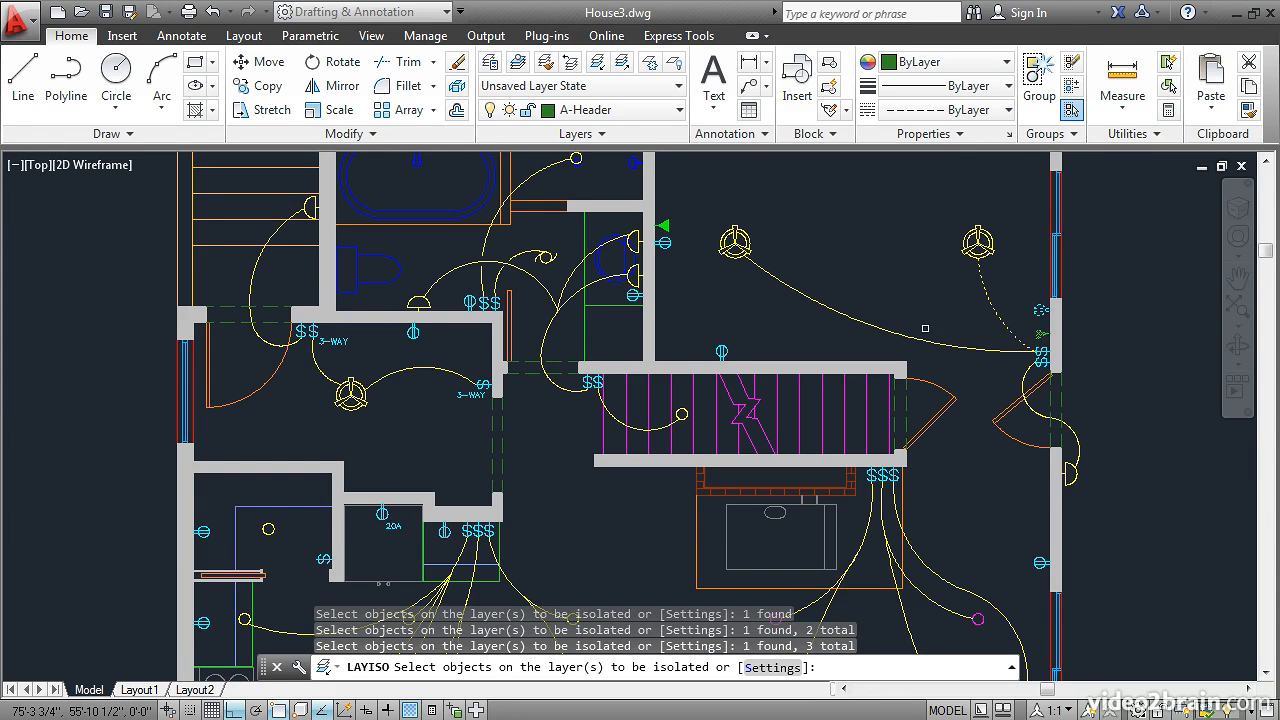
key(Return)
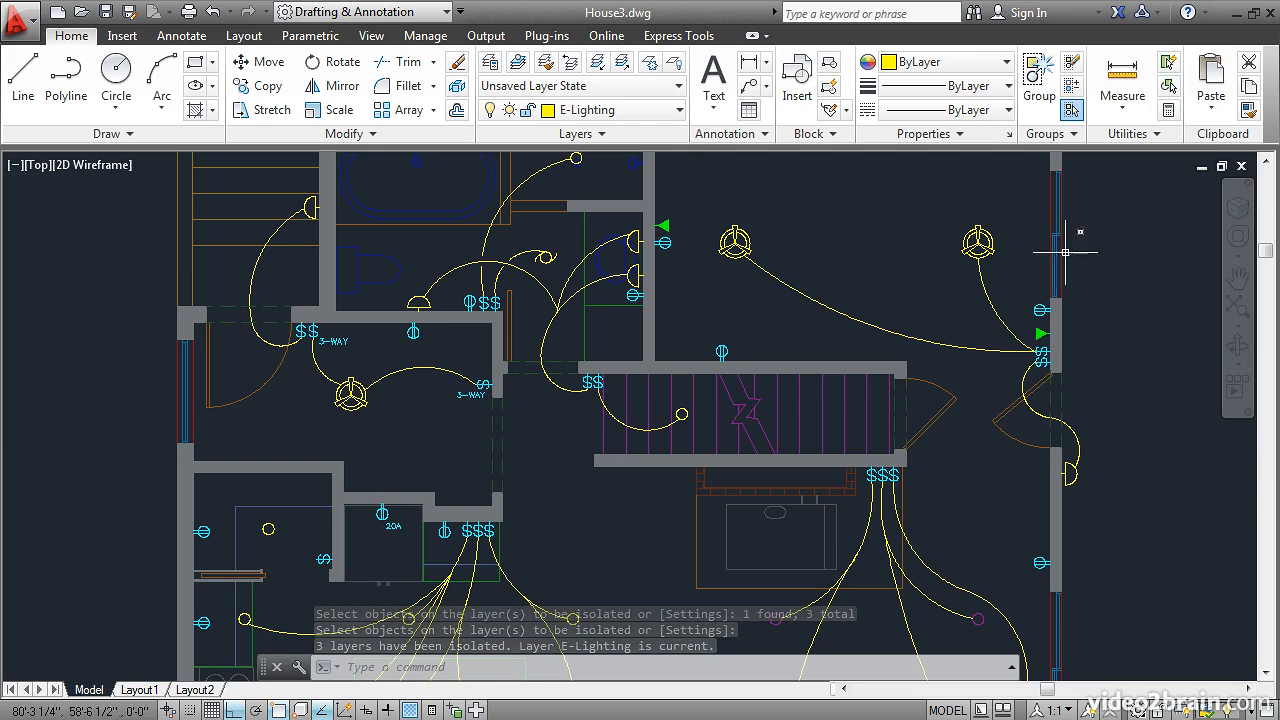
Step: Review the lock status of the layers in the Layer Properties Manager and unisolate the layers
mouse_move(1061, 307)
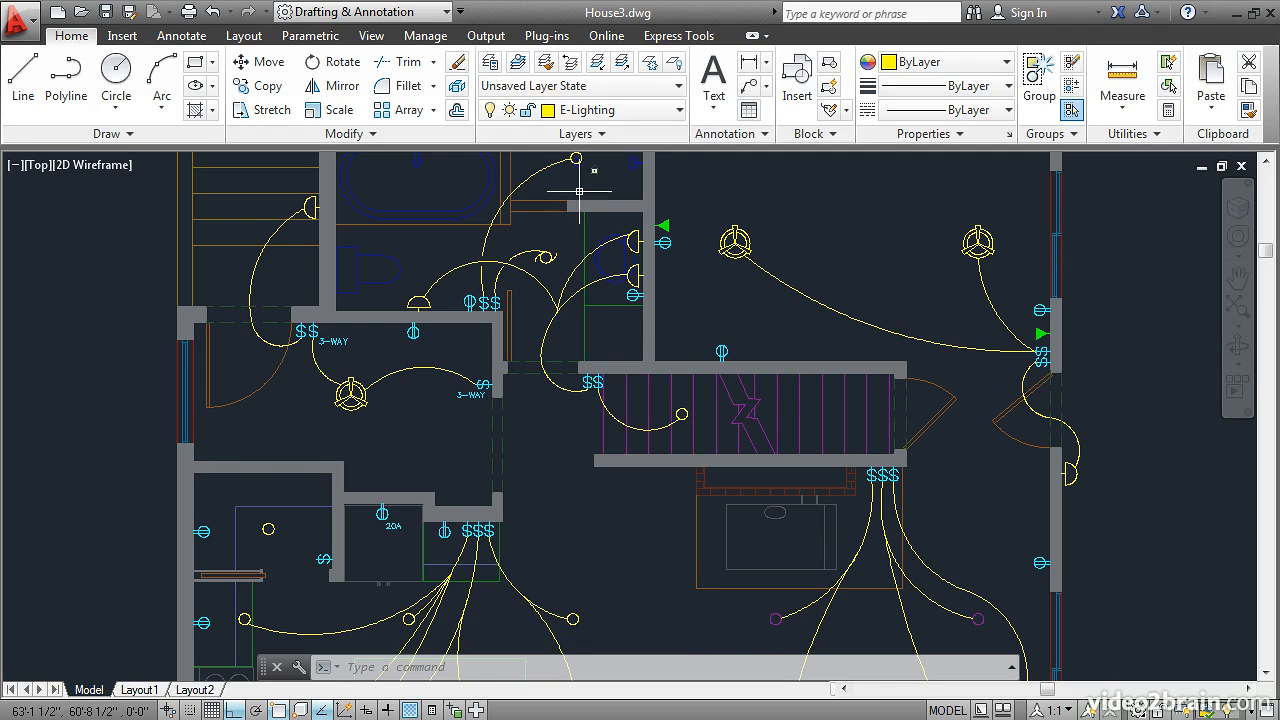
click(489, 63)
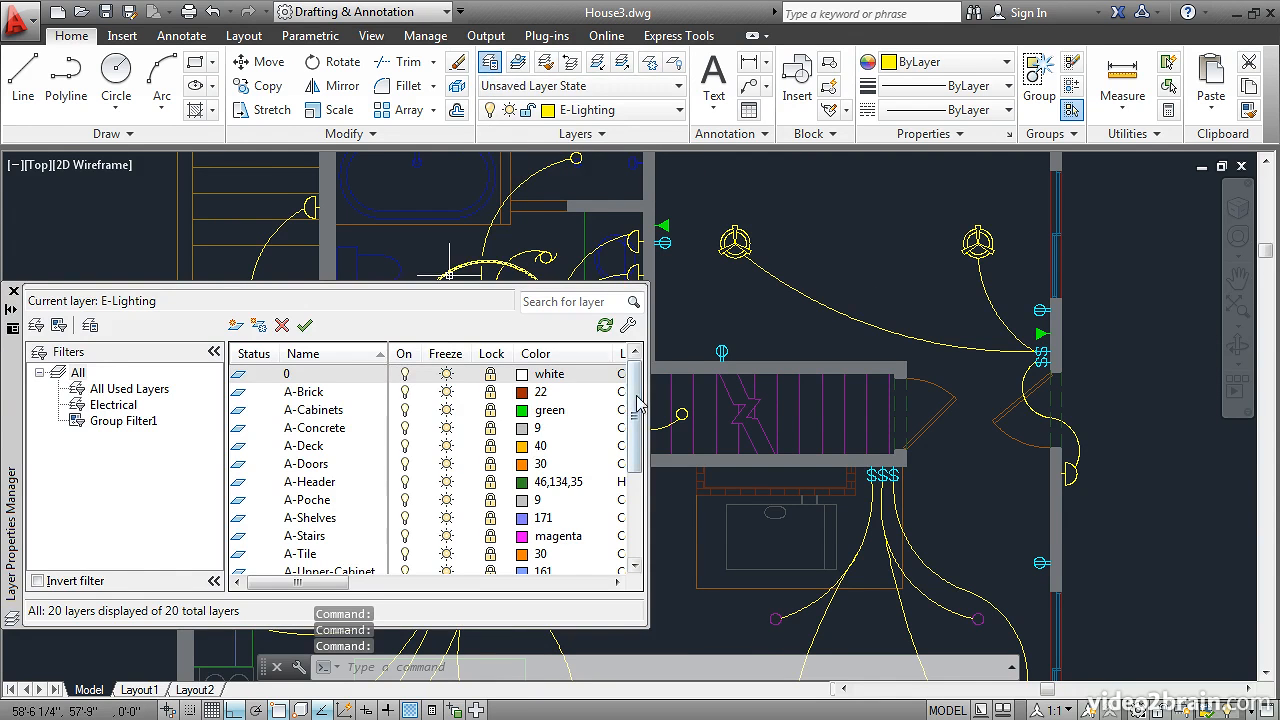
drag(640, 397, 640, 482)
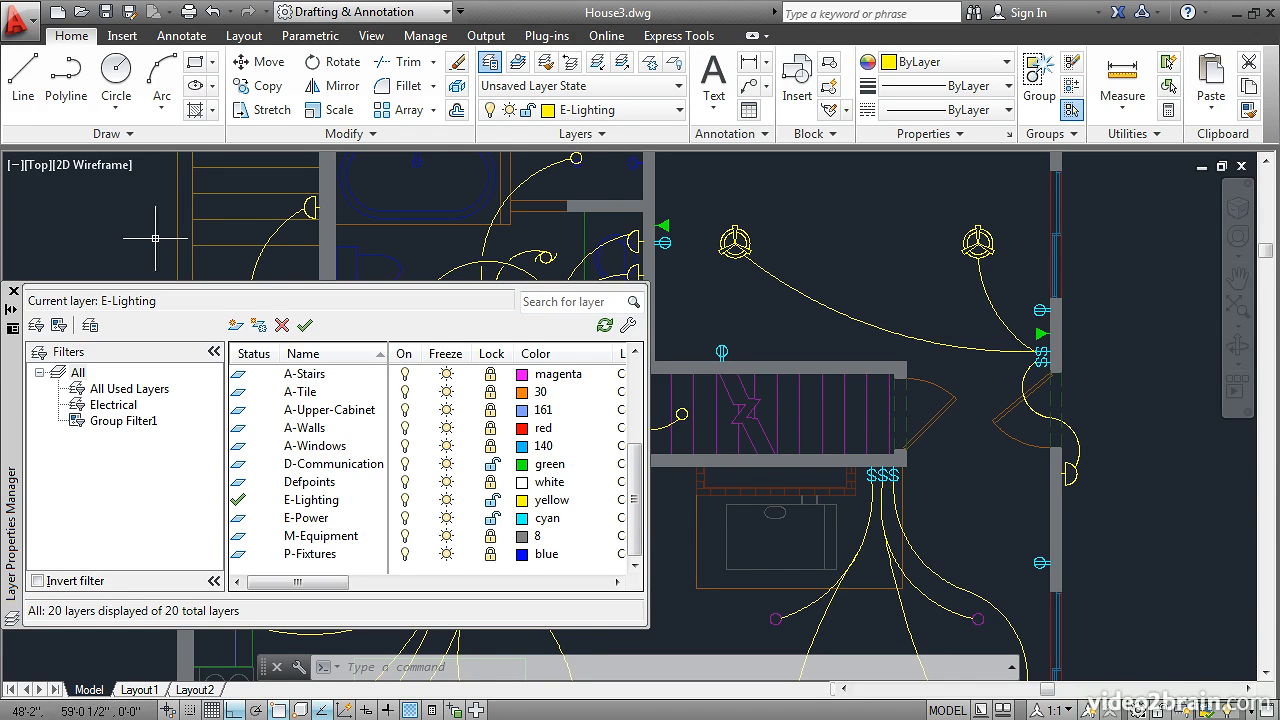
click(13, 291)
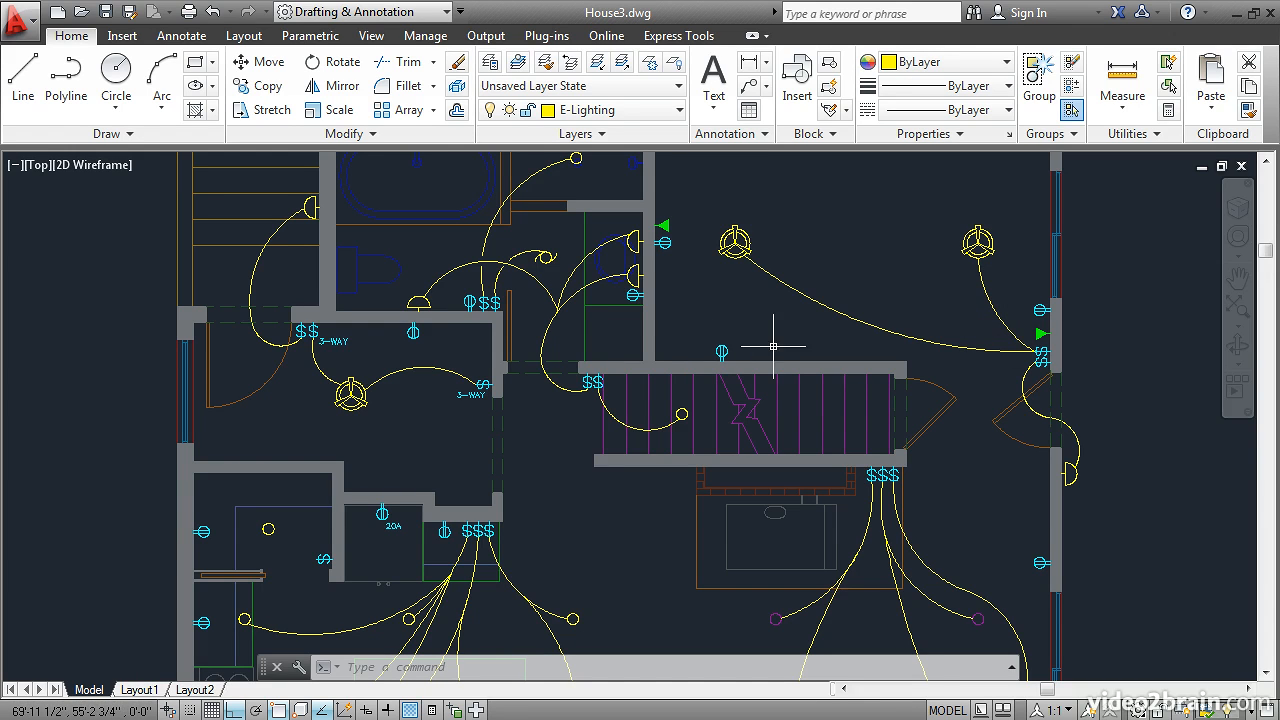
click(620, 66)
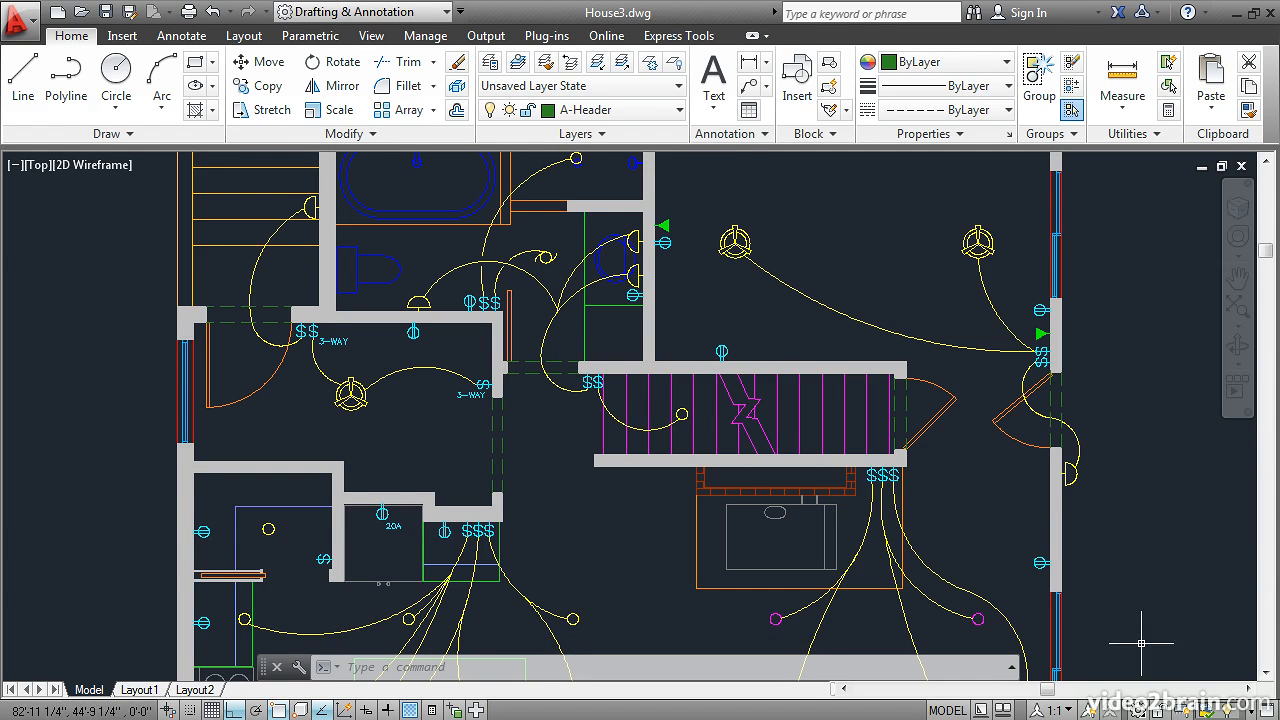
Step: Isolate the objects in the upper-right room, selecting its fixtures, wiring, switches and outlets with a window
click(1229, 709)
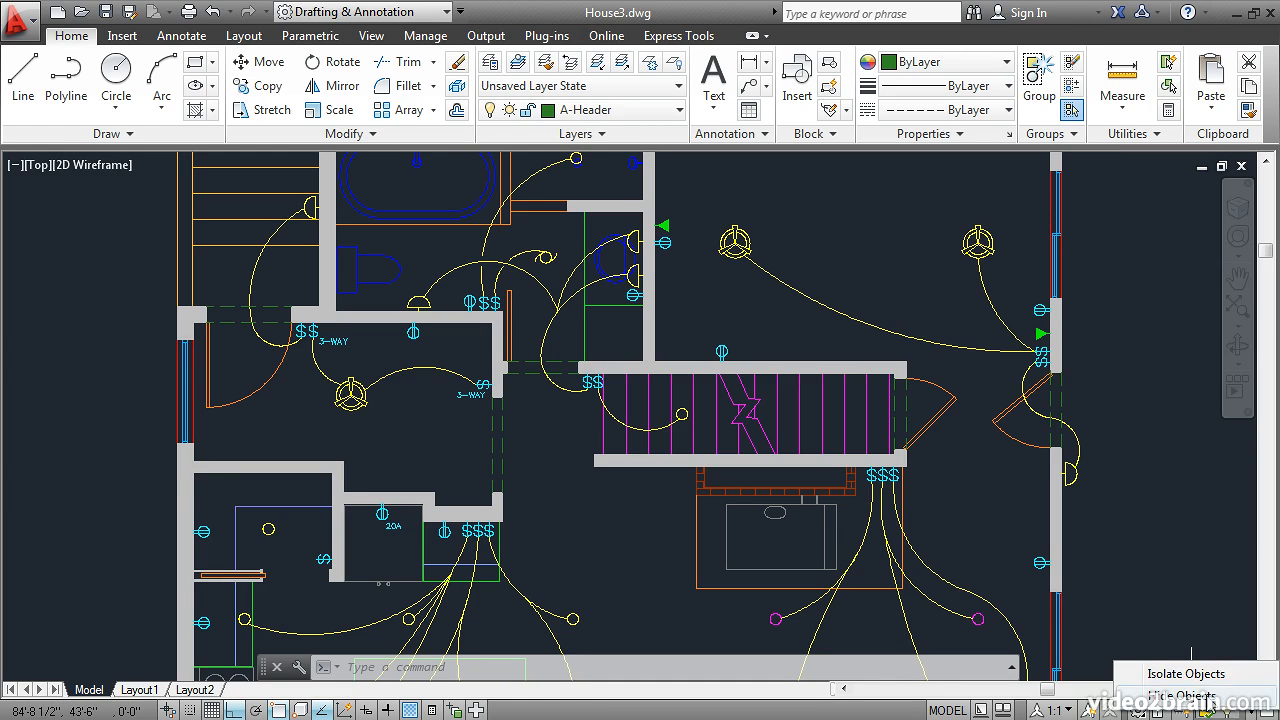
click(1186, 674)
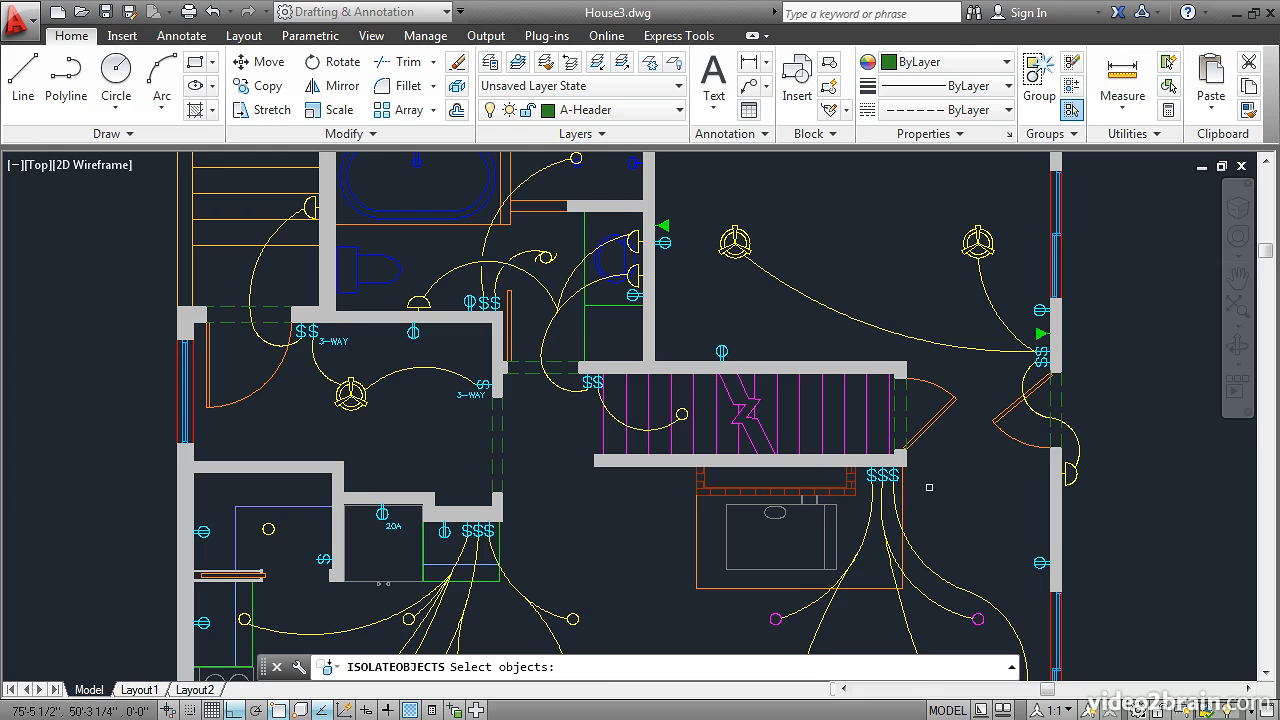
click(691, 183)
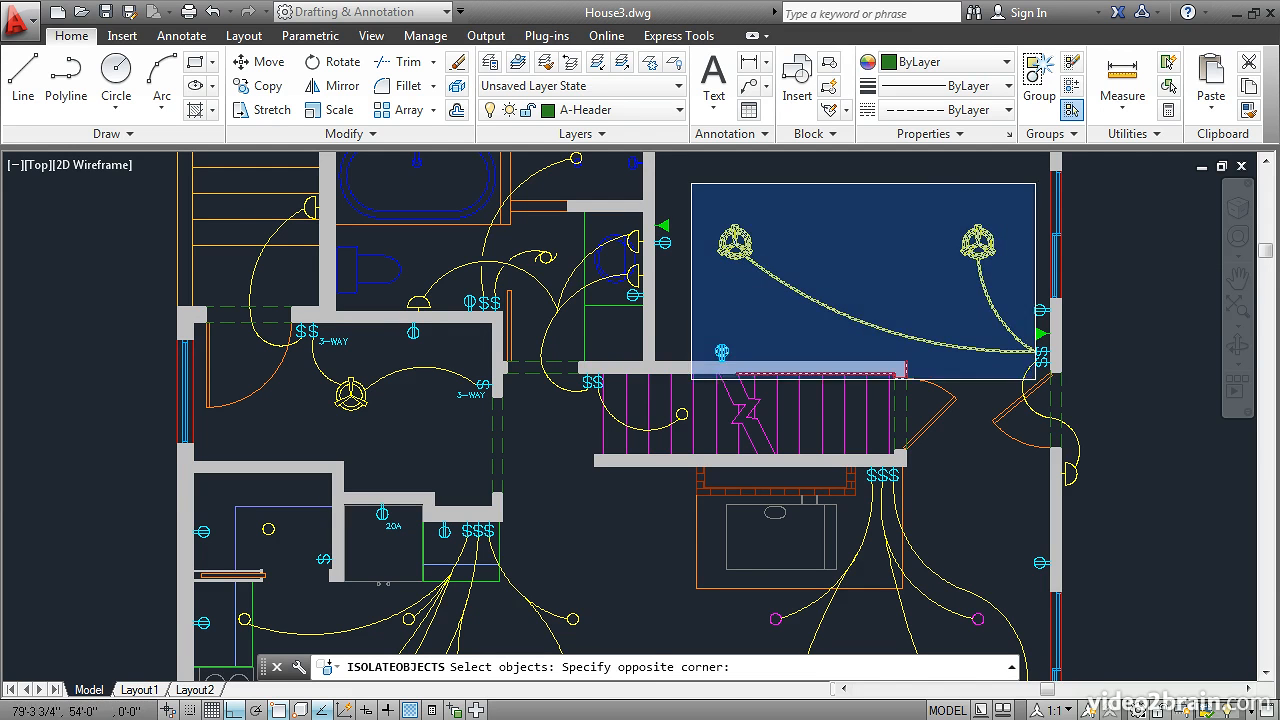
click(1097, 407)
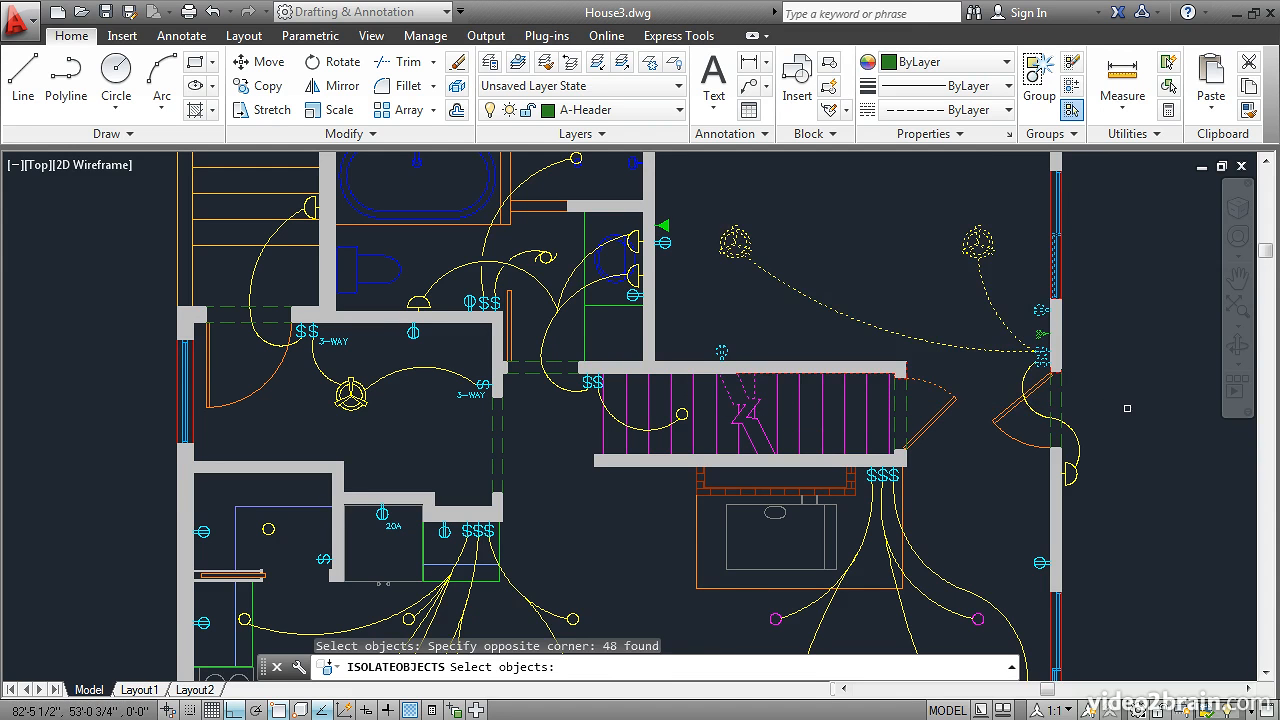
key(Return)
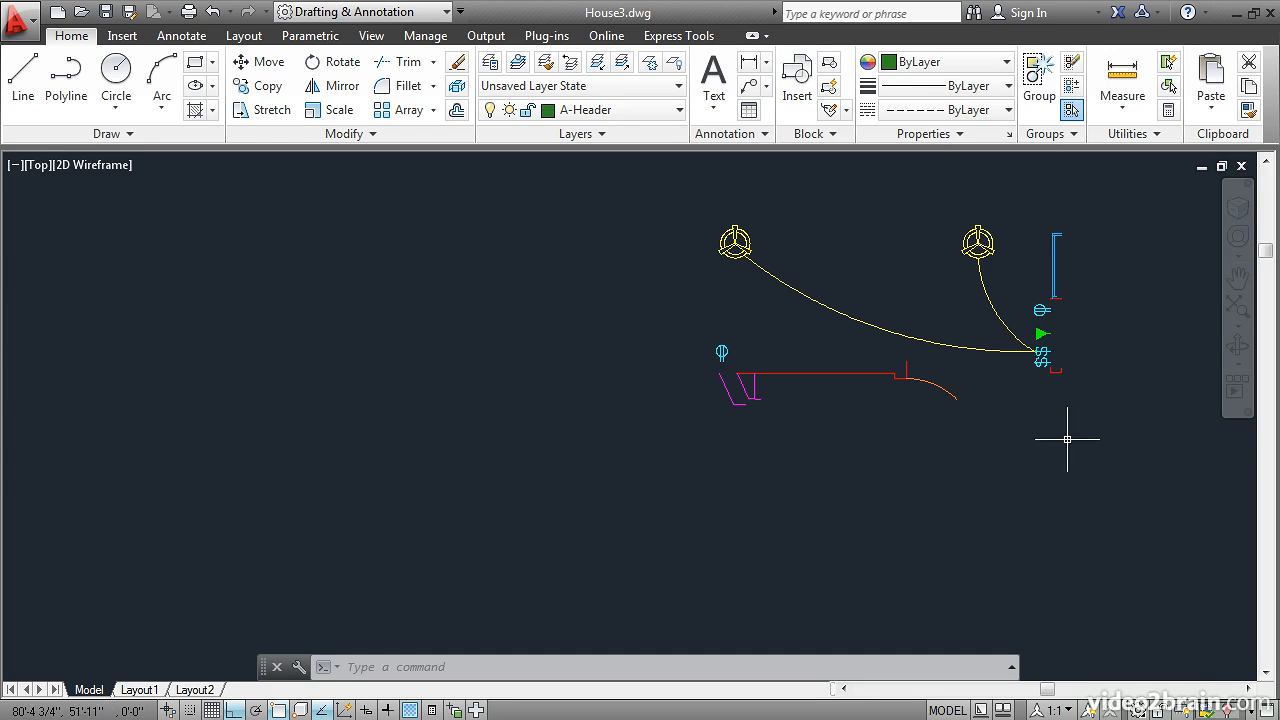
Step: Narrow the object isolation to the two ceiling fixtures, their wiring, the switches, the adjacent outlet and the communication symbol
click(1228, 705)
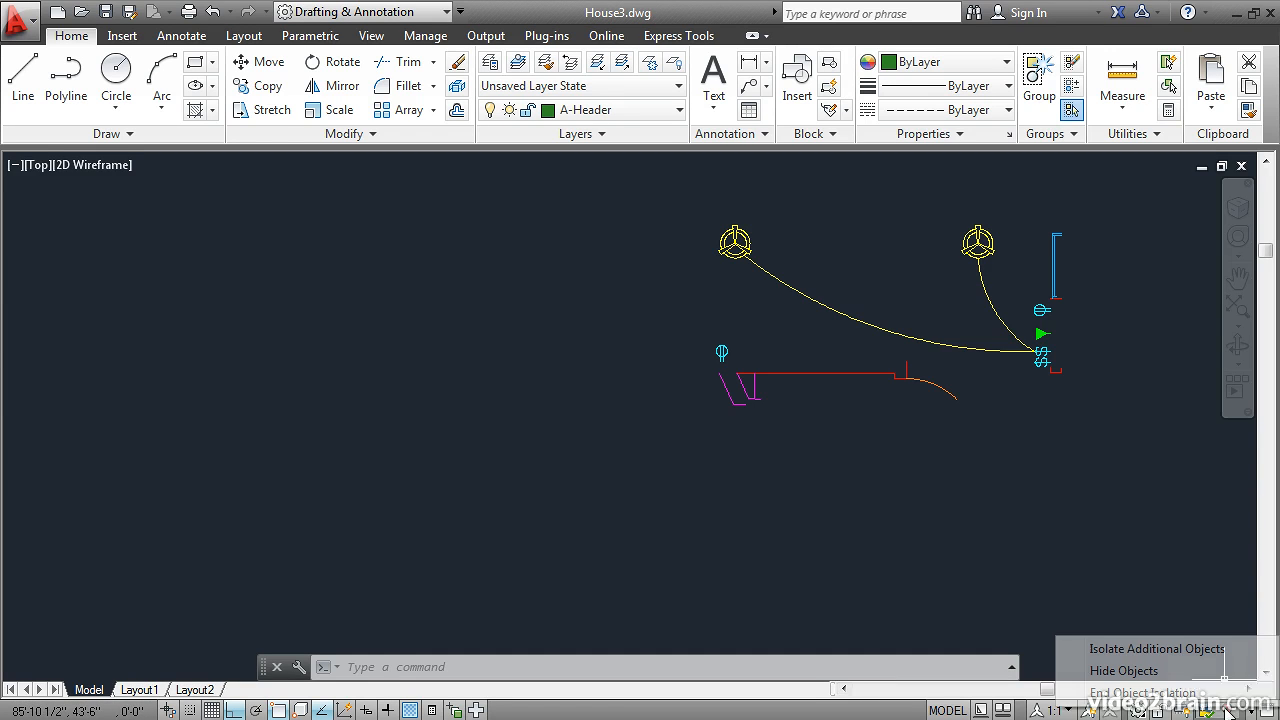
click(1160, 649)
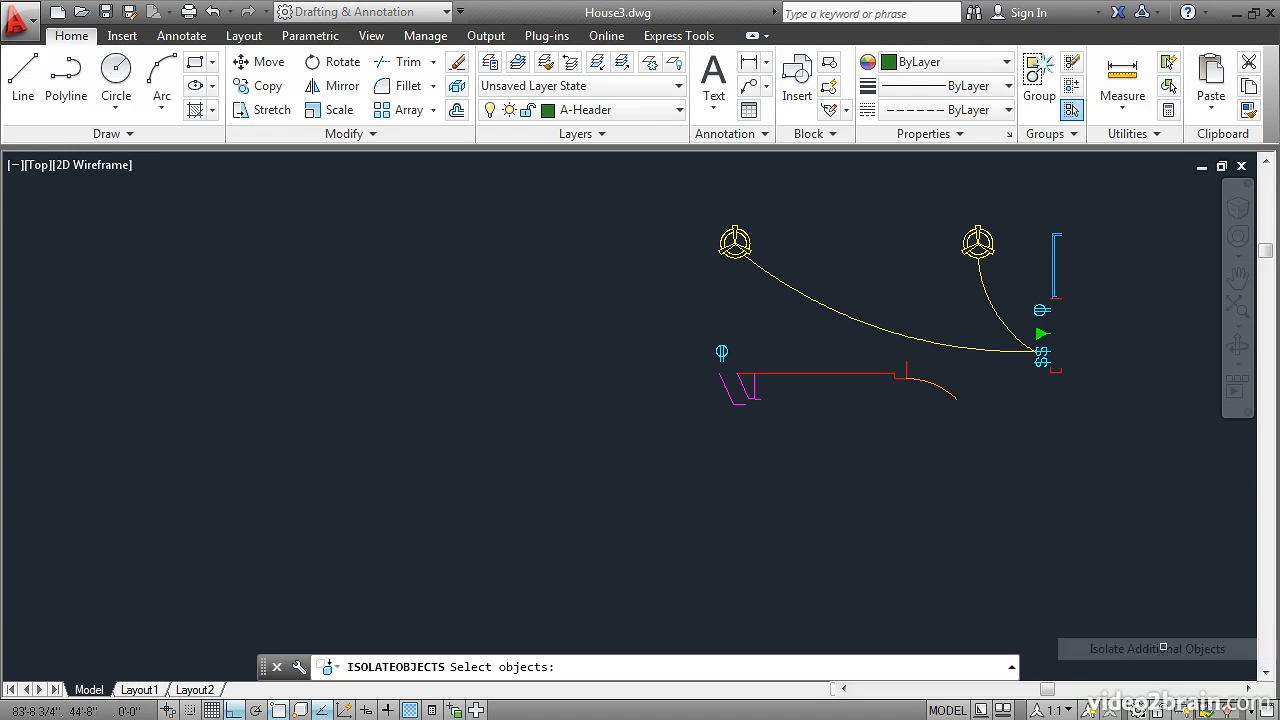
click(1036, 380)
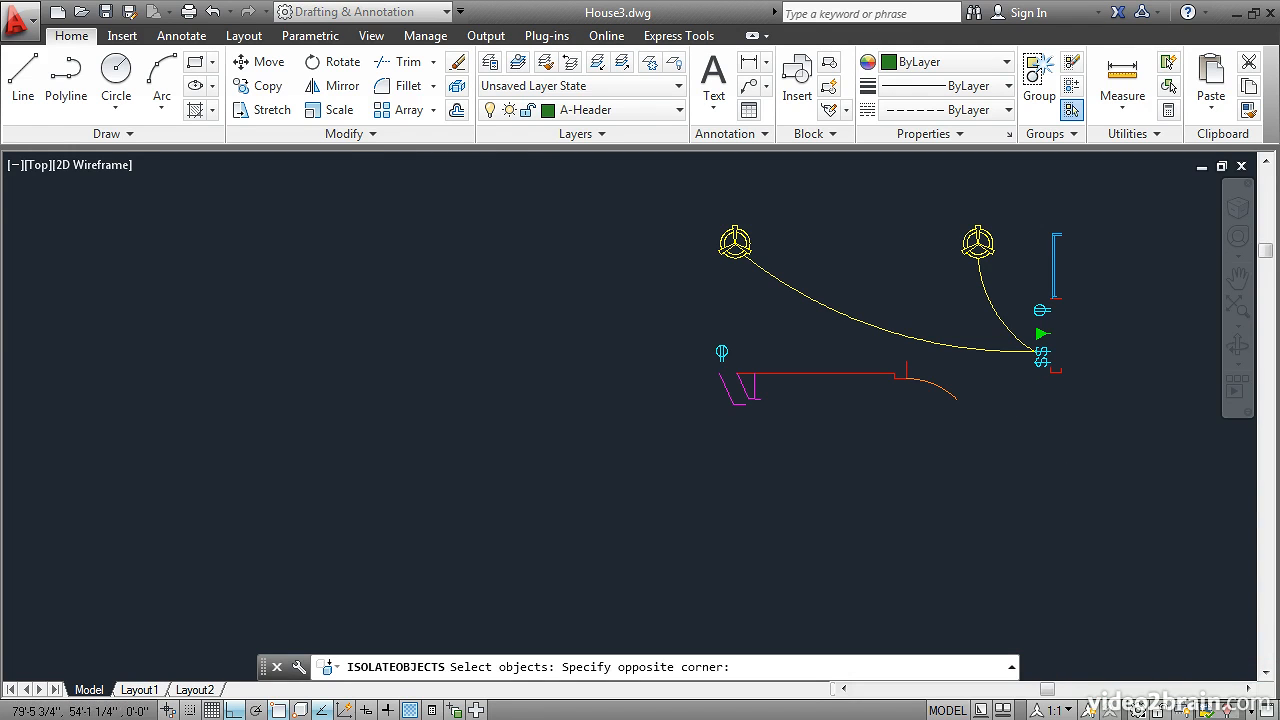
click(986, 281)
click(1012, 282)
click(696, 208)
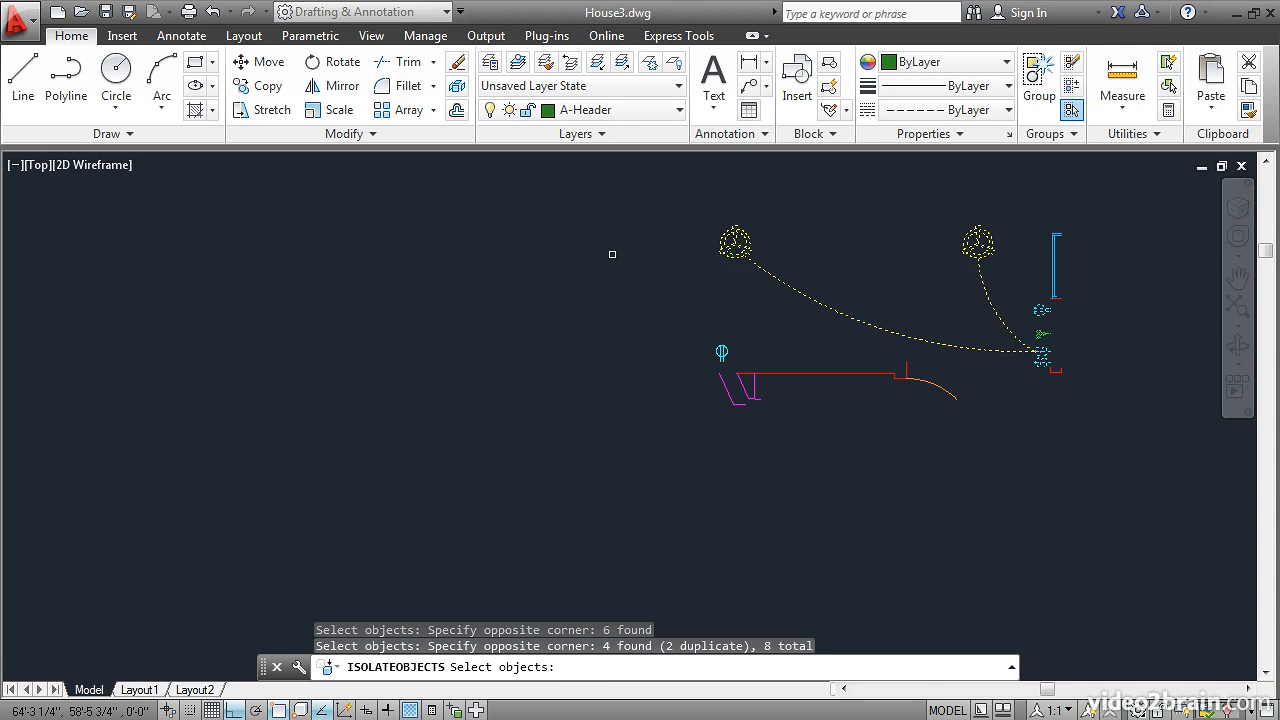
key(Return)
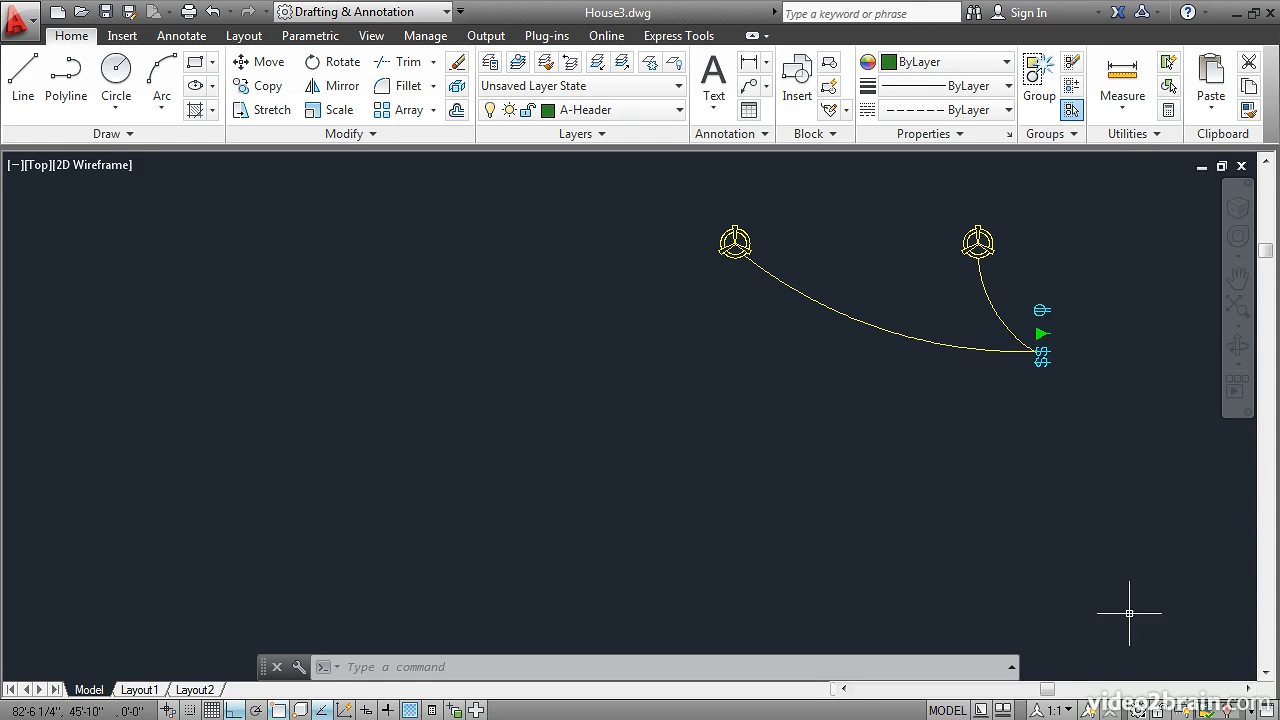
Step: End the object isolation to bring back all hidden objects of the floor plan
click(1229, 710)
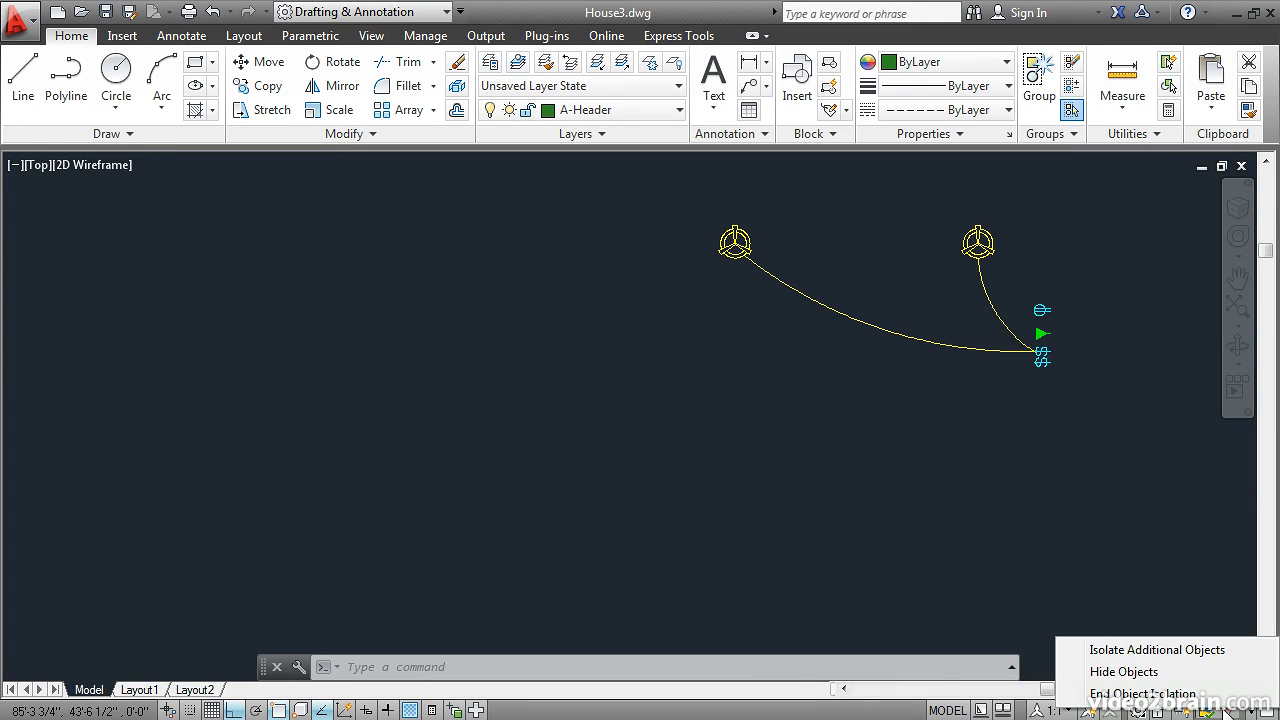
click(1140, 693)
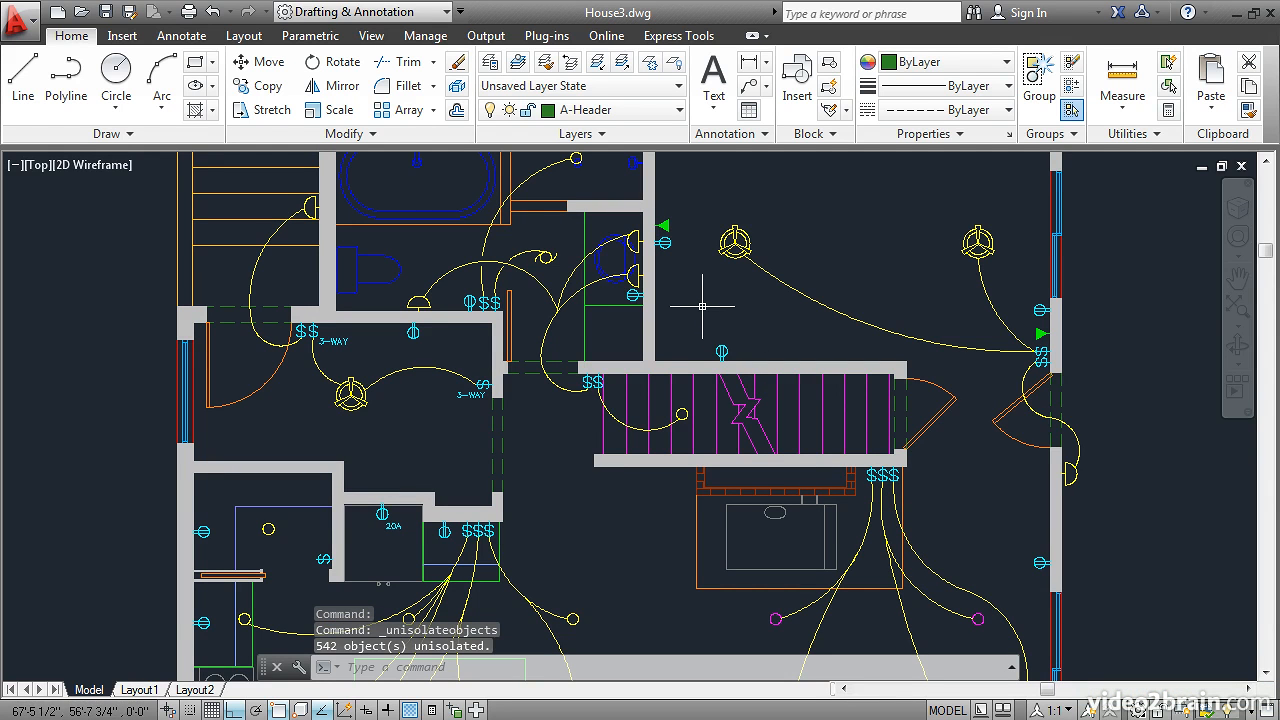
Step: Freeze the layer of the ceiling fixture in the upper-right room and turn off the layer of that room's wall outlet
click(650, 66)
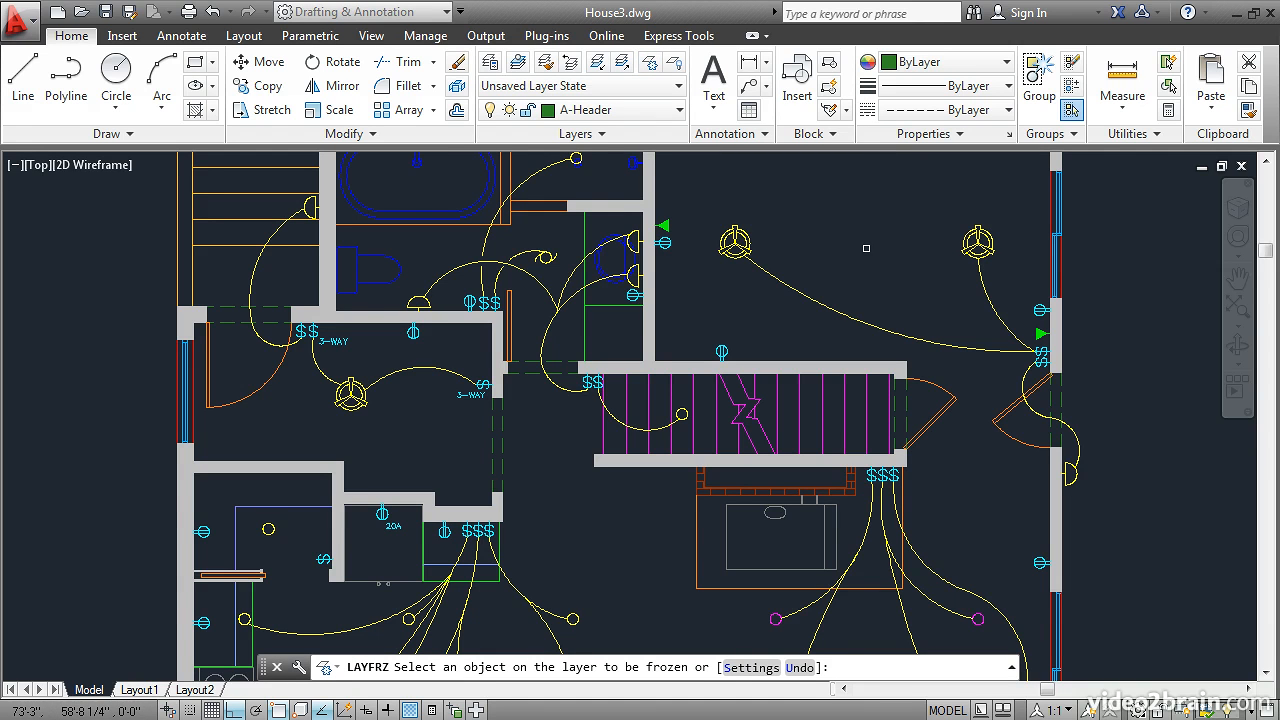
click(735, 242)
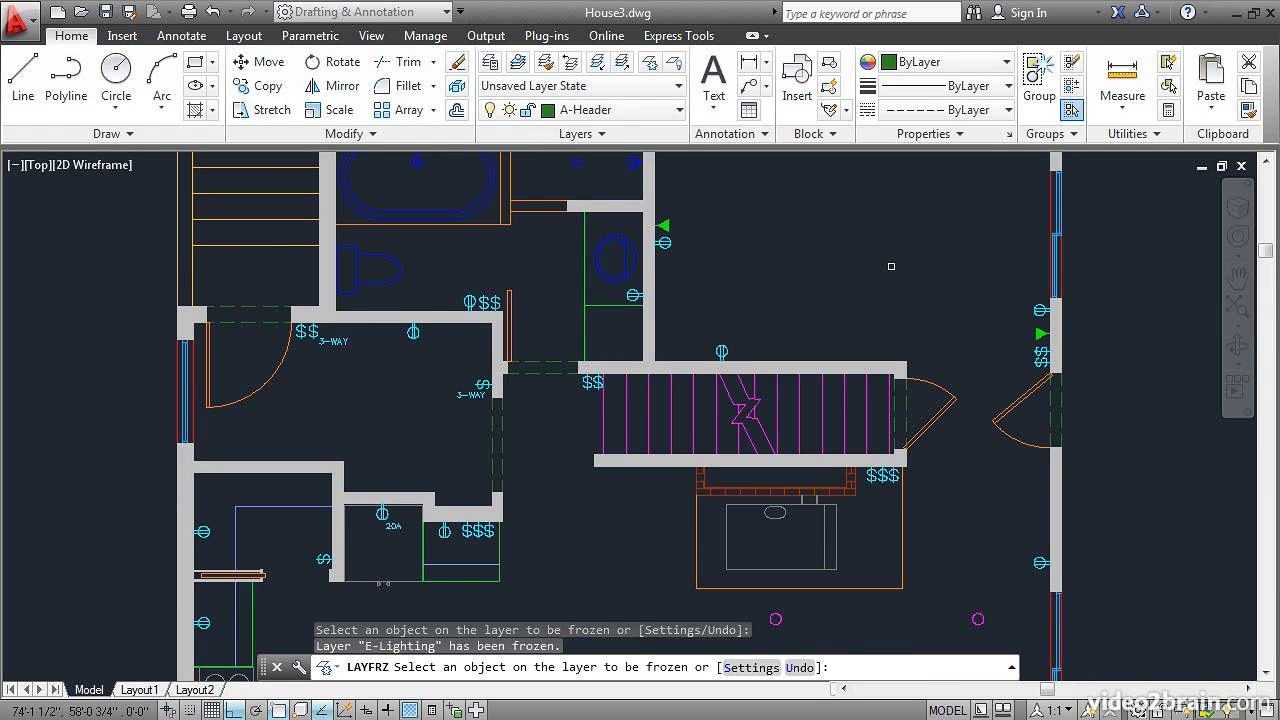
key(Return)
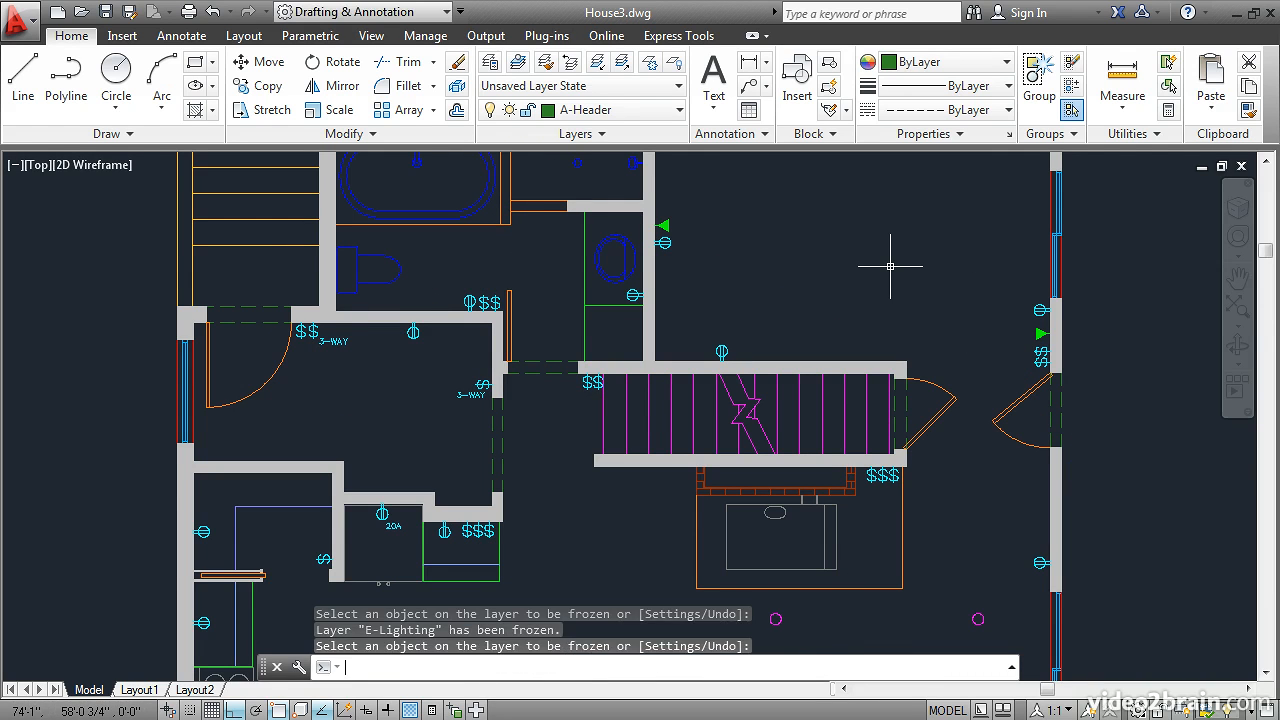
click(675, 66)
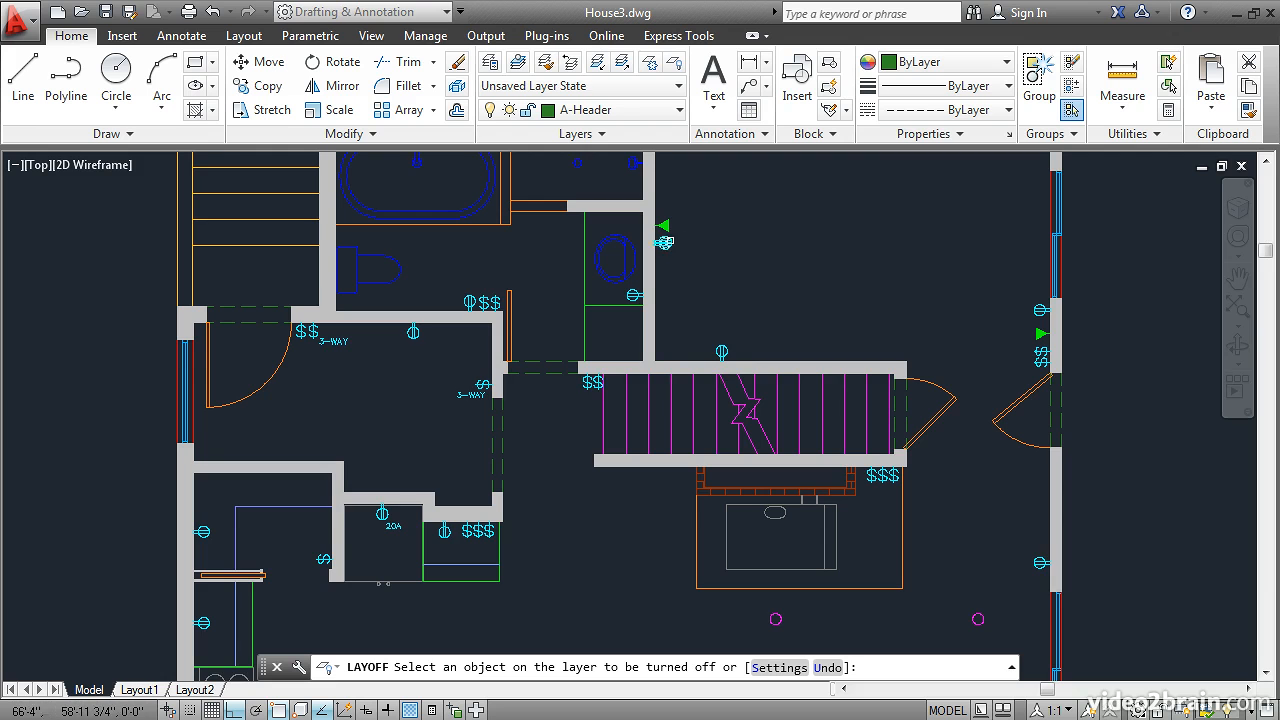
click(663, 242)
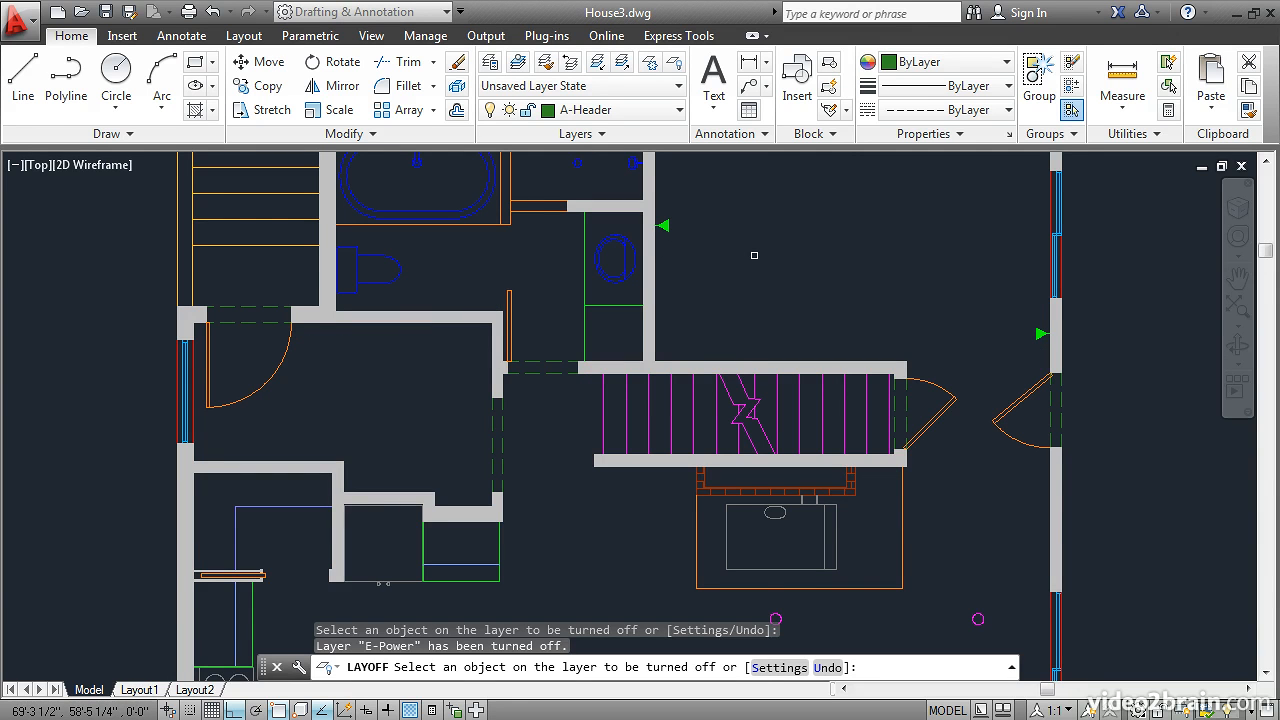
key(Return)
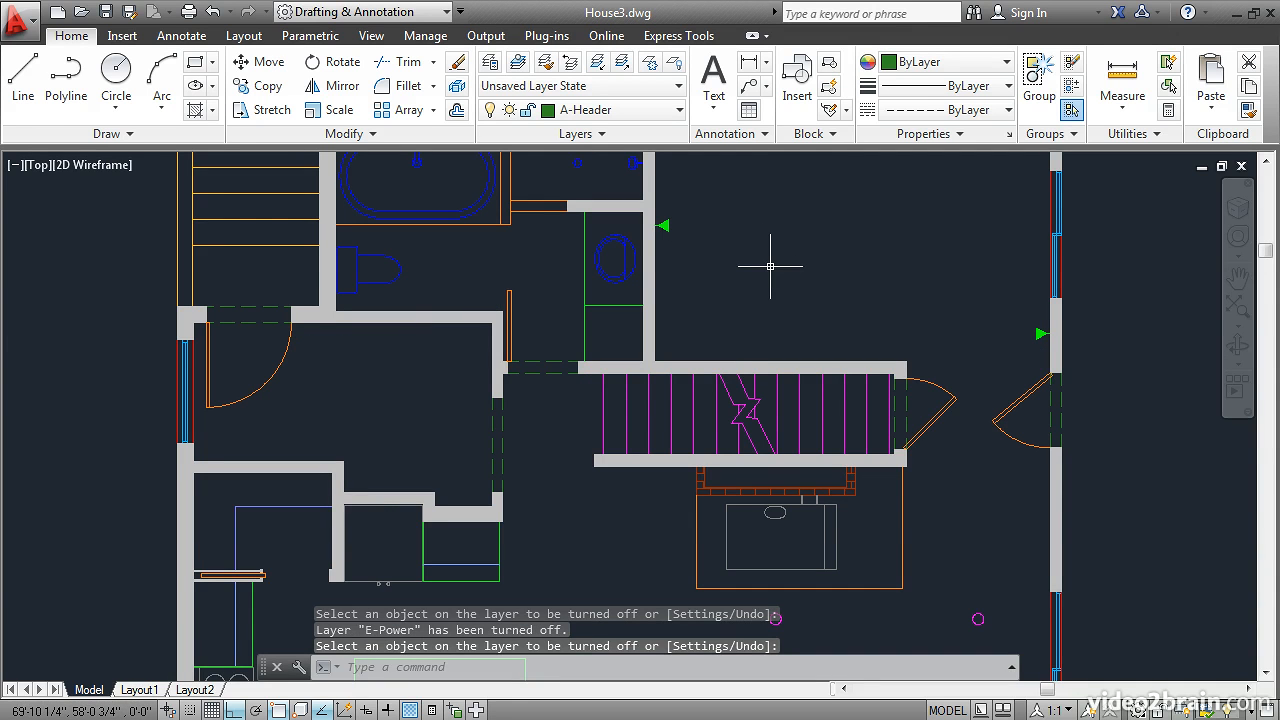
Step: Thaw the E-Lighting layer and turn on the E-Power layer in the Layer Properties Manager
click(489, 62)
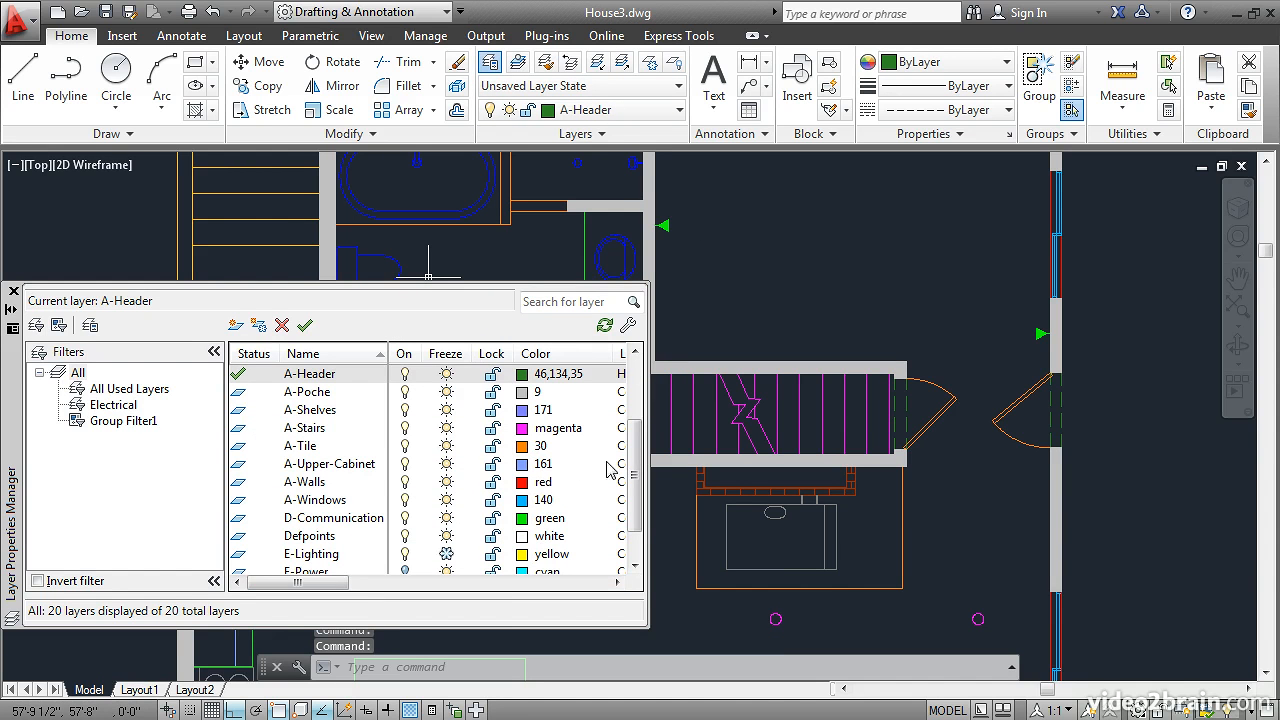
scroll(632, 480, down, 1)
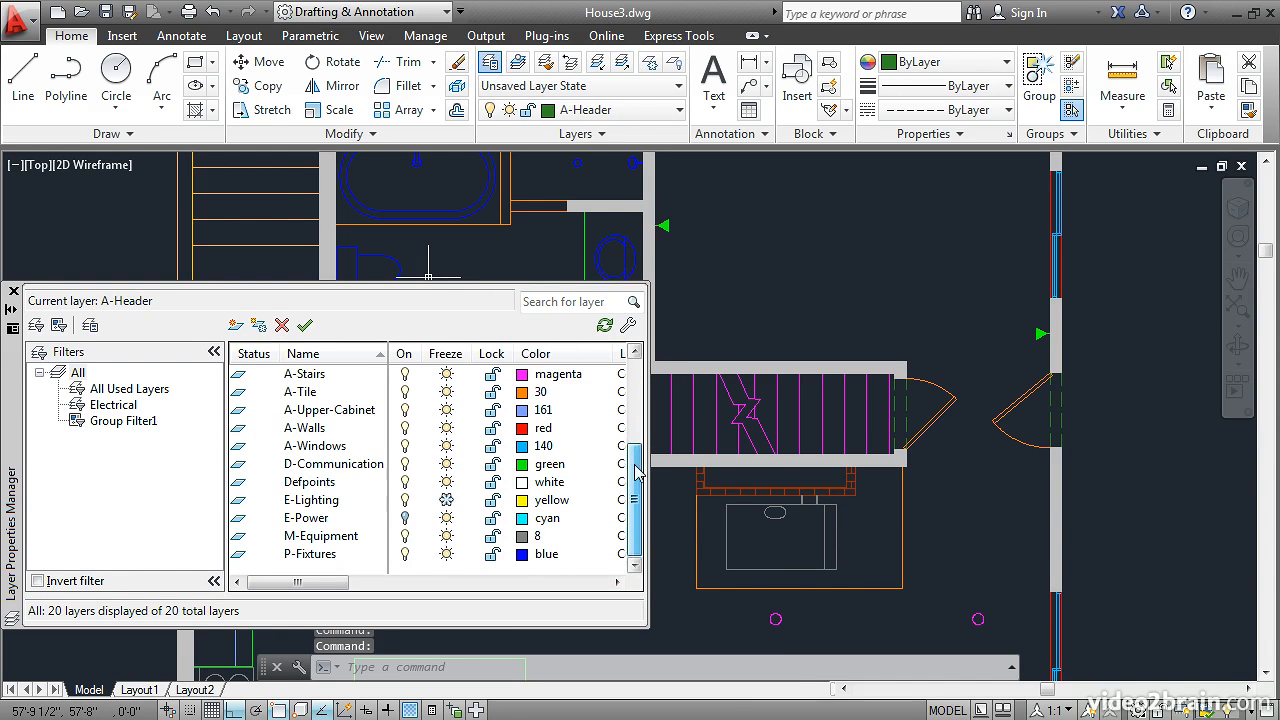
click(447, 502)
click(405, 519)
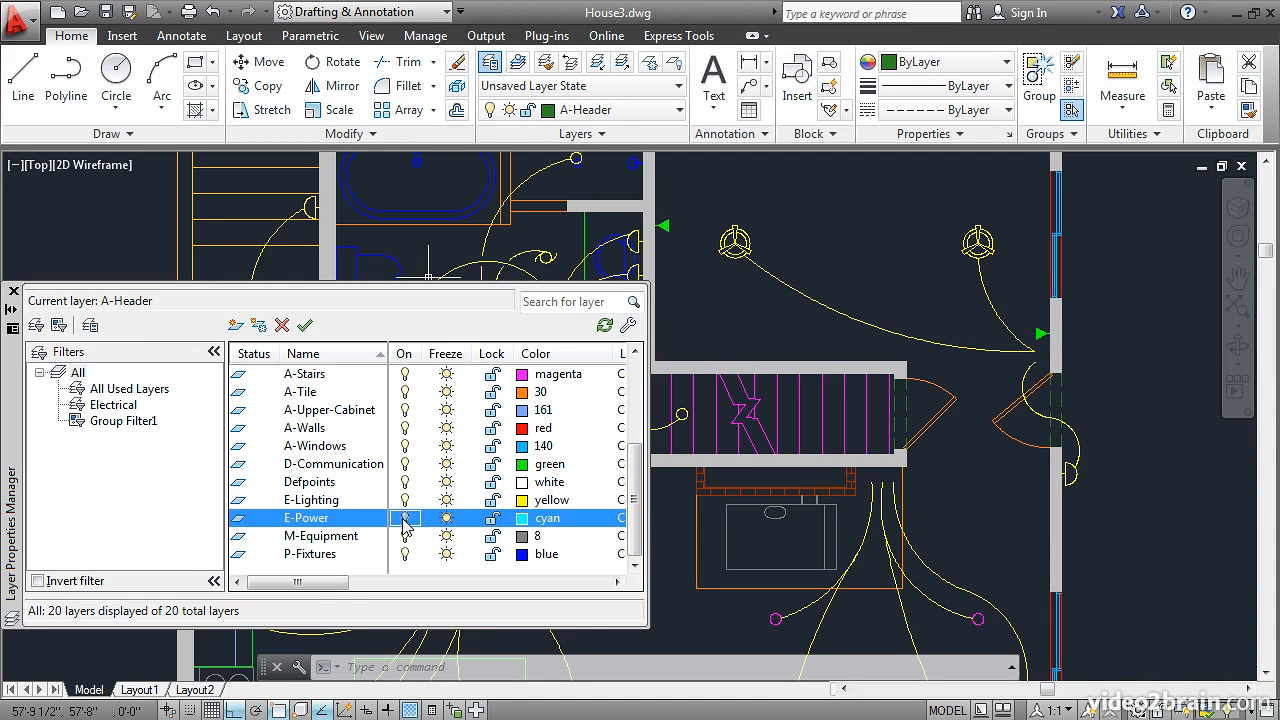
click(13, 291)
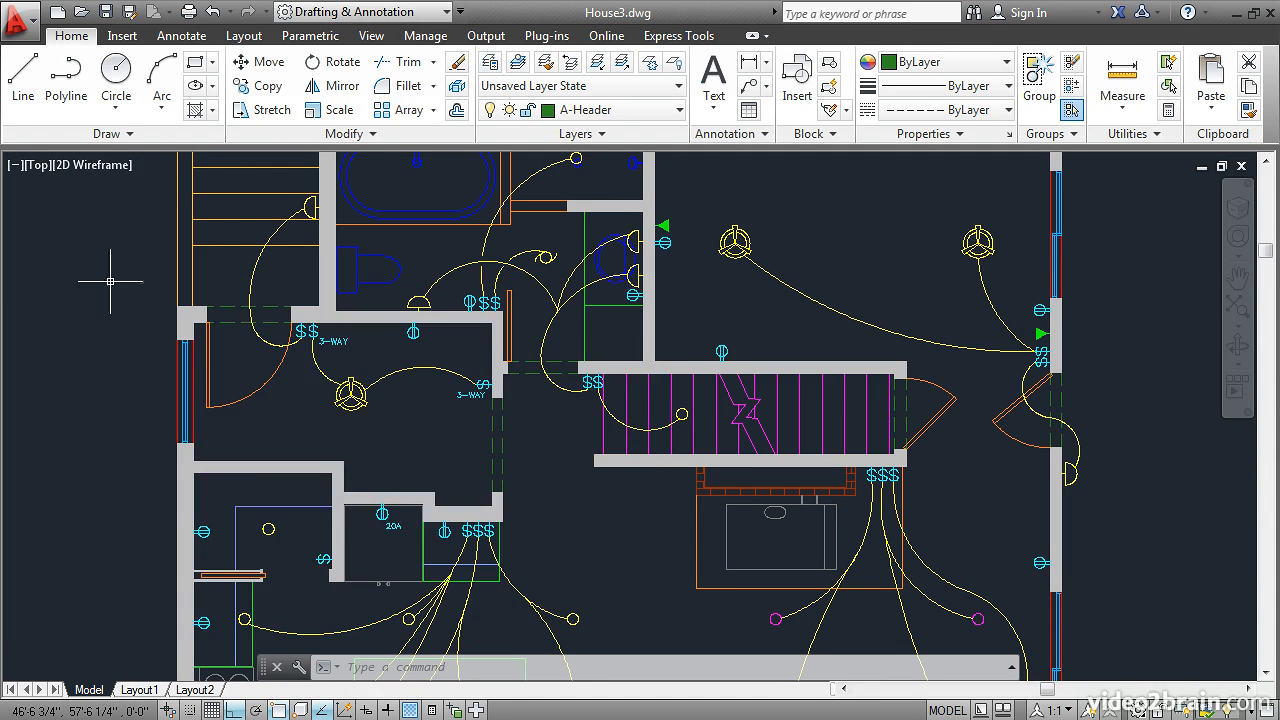